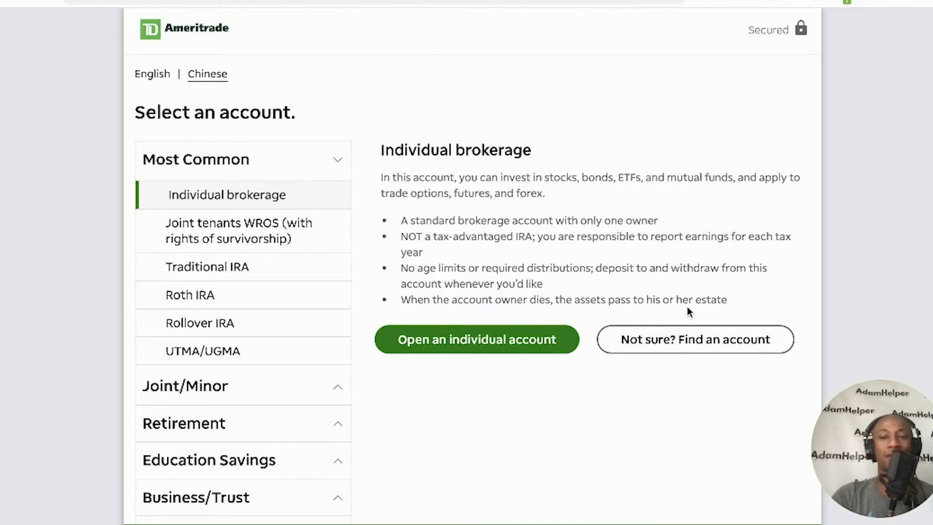
# Start a new individual account application
pyautogui.click(476, 342)
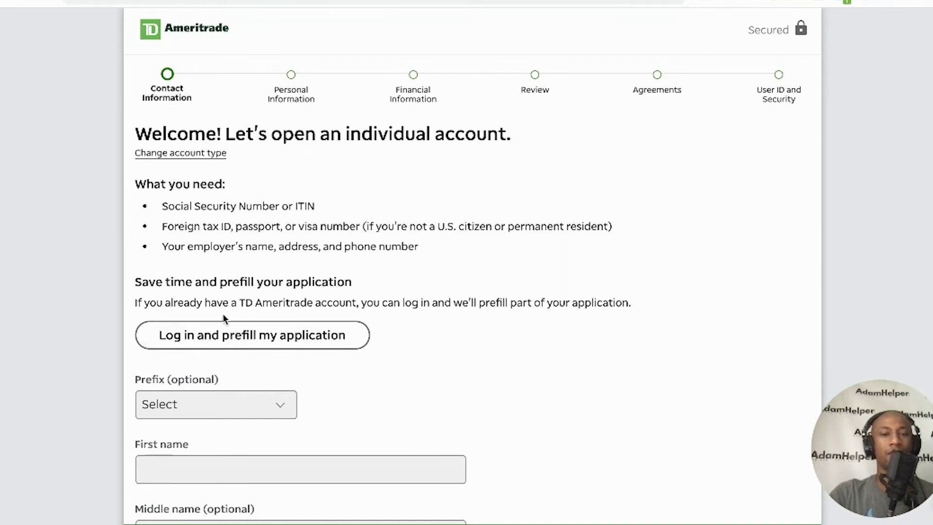
pyautogui.scroll(-1, 478, 315)
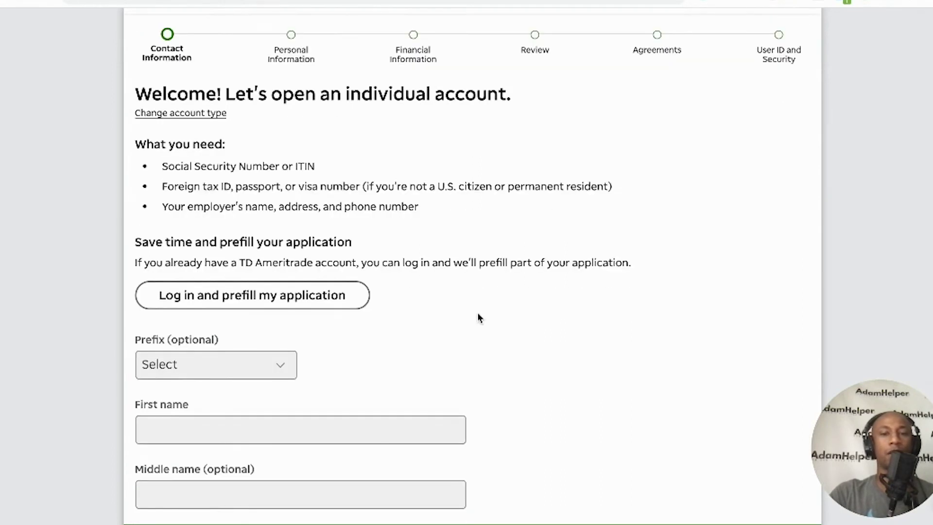
pyautogui.scroll(-3, 496, 275)
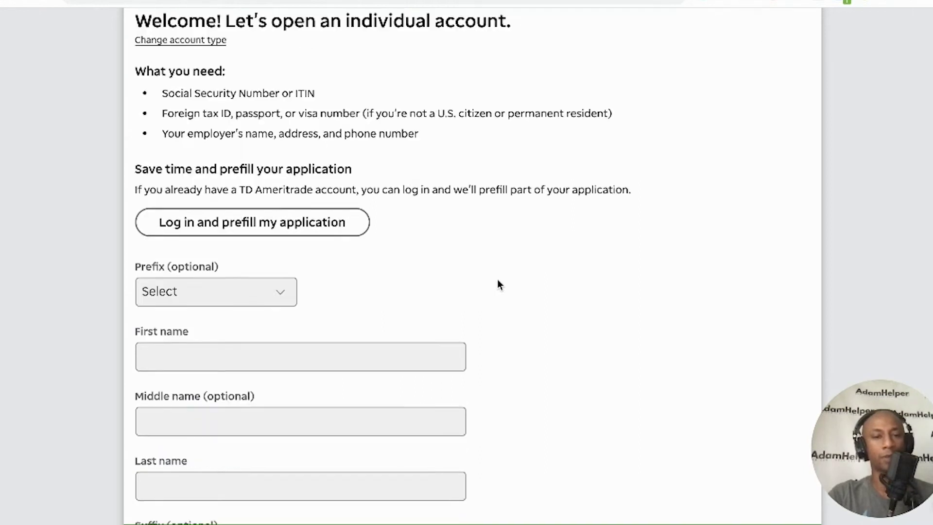
# Autofill the applicant's first name, last name and e-mail from a saved entry, leaving the middle name empty
pyautogui.click(230, 286)
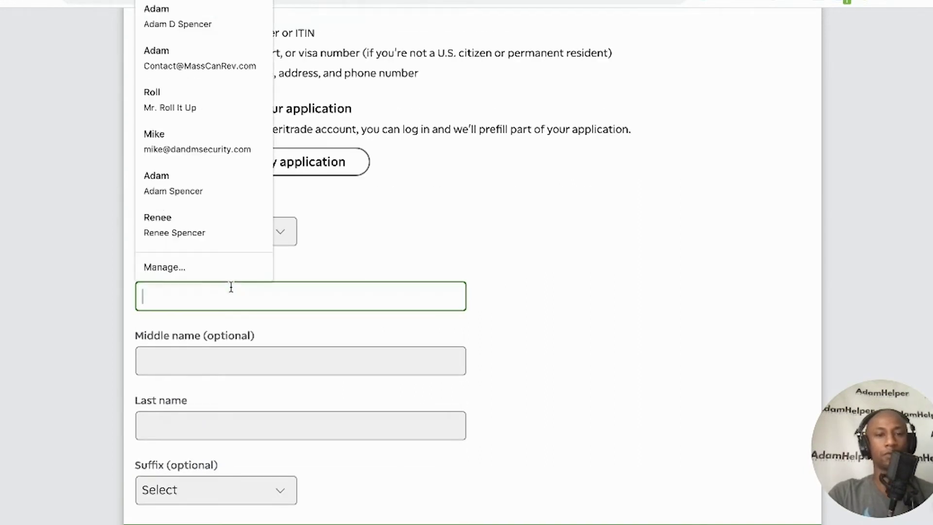
pyautogui.write('Adam')
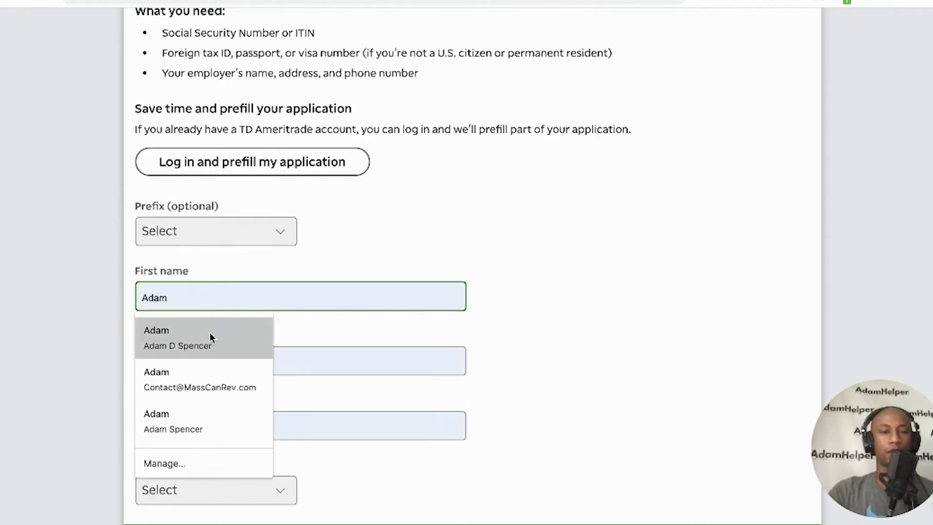
pyautogui.click(209, 332)
pyautogui.scroll(-3, 217, 340)
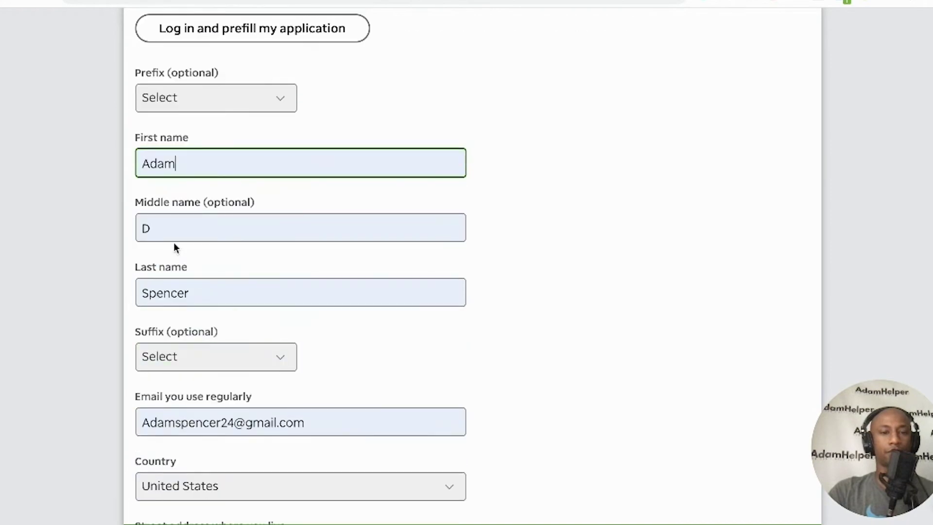
pyautogui.click(173, 236)
pyautogui.press('BackSpace')
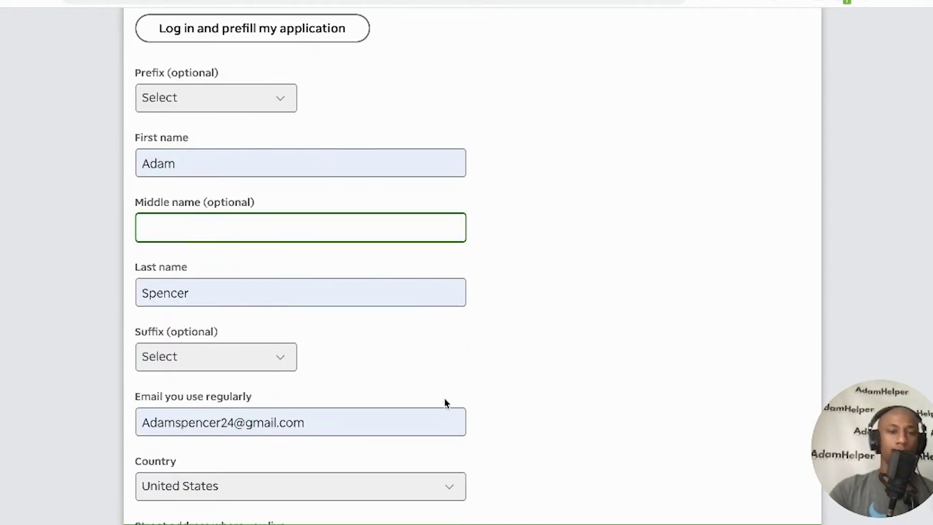
pyautogui.scroll(-1, 477, 348)
pyautogui.scroll(-1, 477, 360)
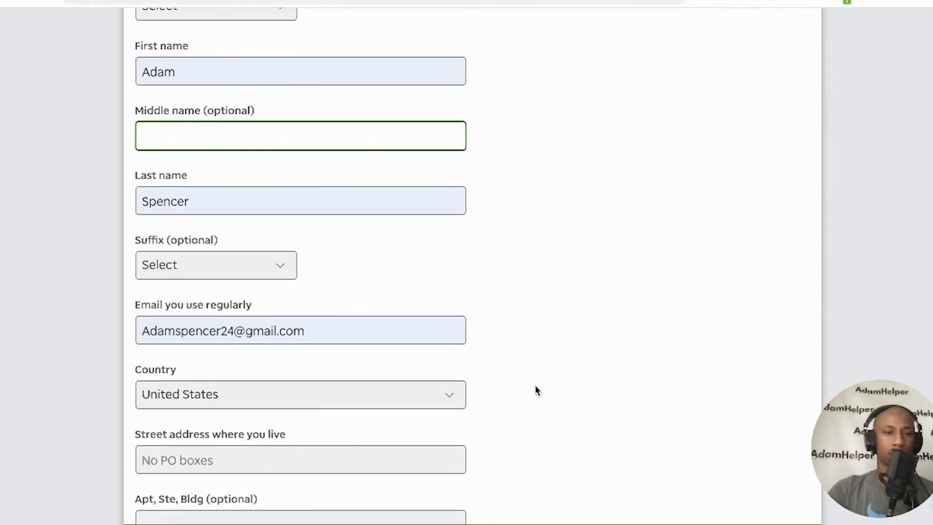
pyautogui.scroll(-3, 535, 389)
pyautogui.scroll(-1, 537, 385)
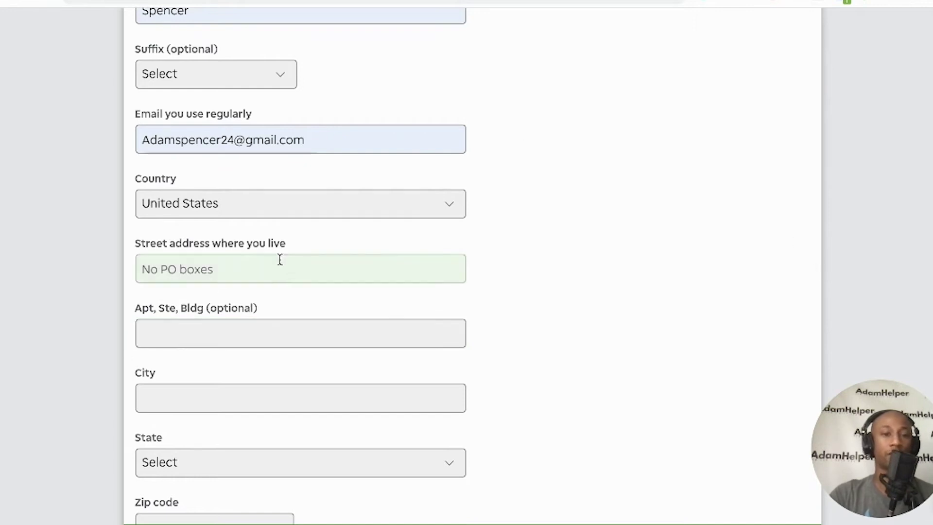
# Enter the applicant's home street address, apartment number and city
pyautogui.click(288, 271)
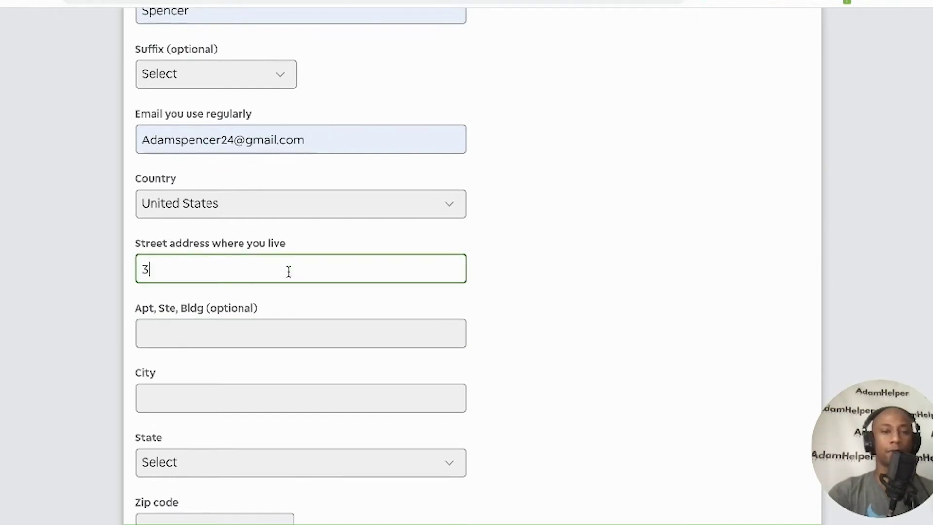
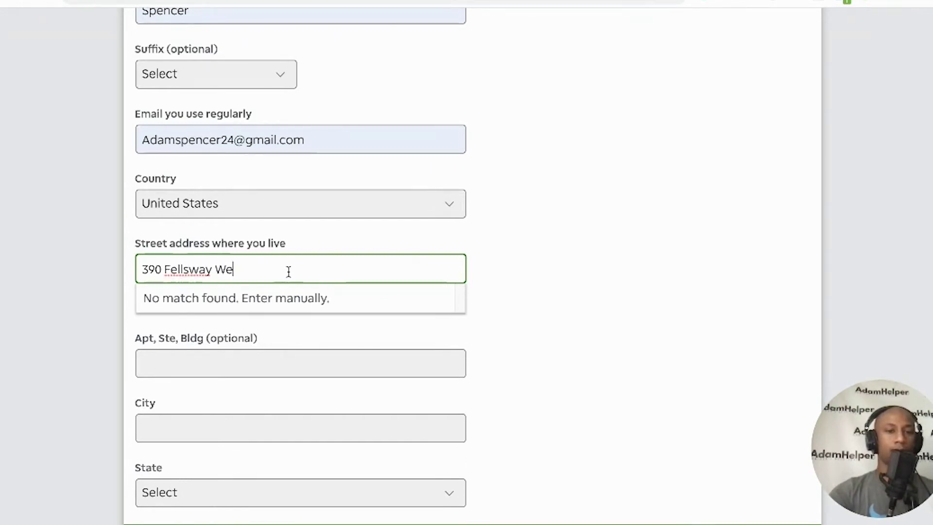
pyautogui.click(279, 360)
pyautogui.write('2A')
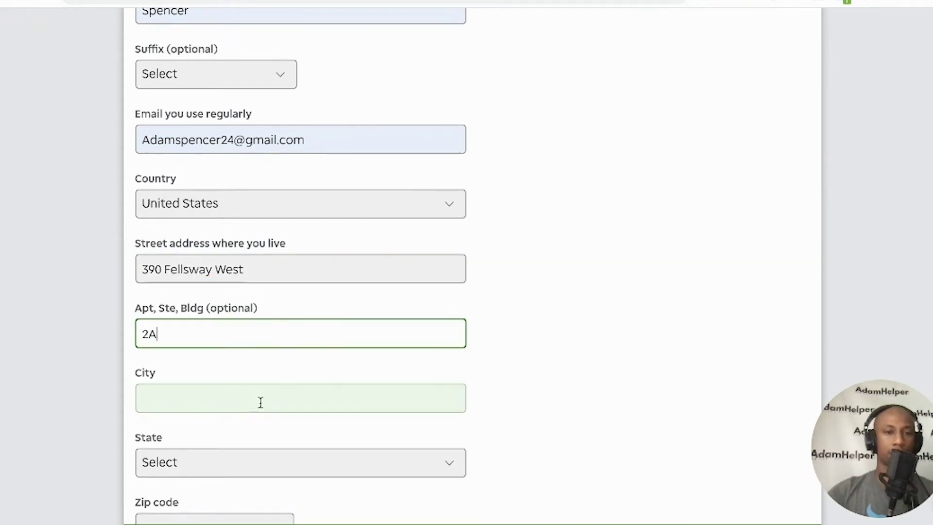
pyautogui.click(255, 407)
pyautogui.write('Medford')
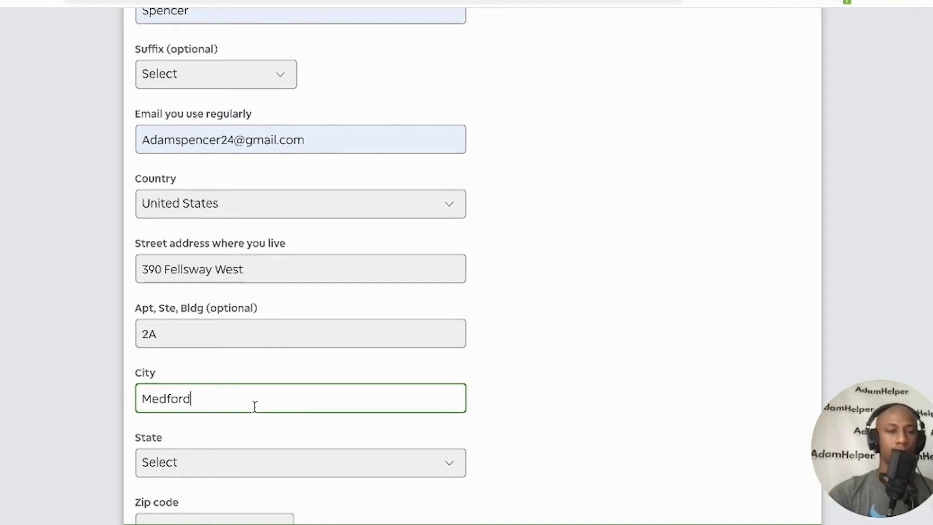
# Choose the home state and enter the zip code
pyautogui.click(257, 456)
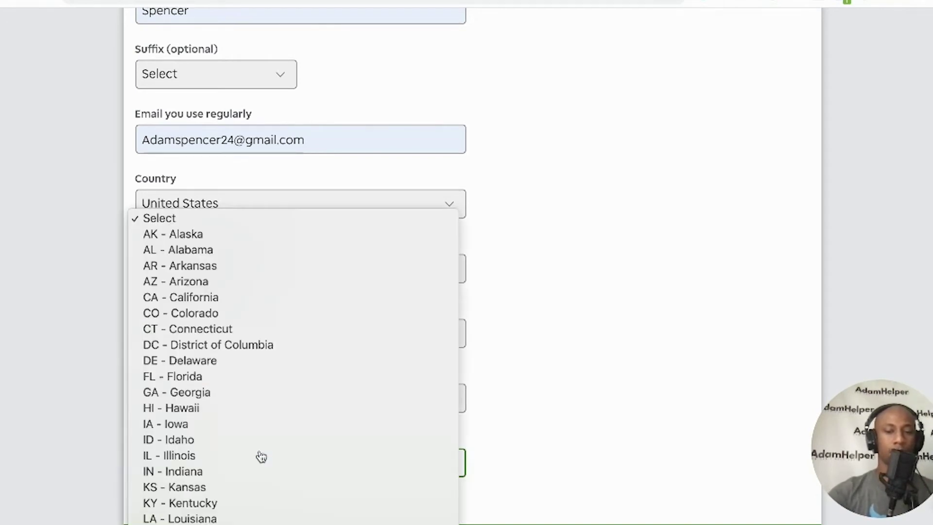
pyautogui.click(695, 406)
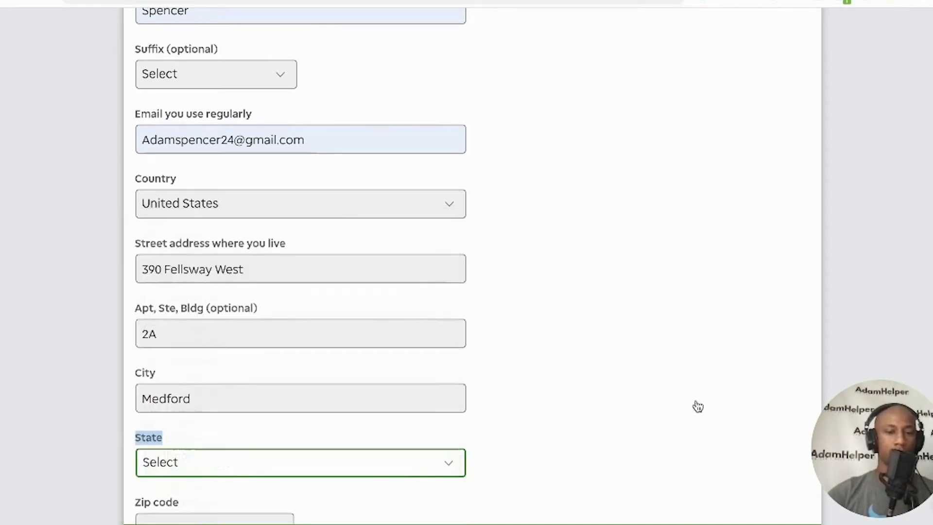
pyautogui.press('m')
pyautogui.scroll(-4, 700, 396)
pyautogui.scroll(-2, 698, 399)
pyautogui.click(254, 235)
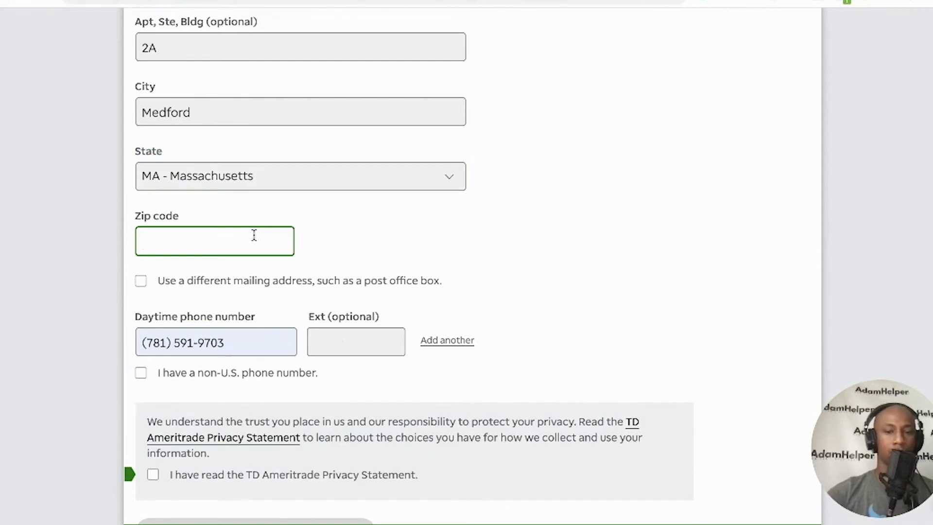
pyautogui.write('02155')
# Acknowledge the Privacy Statement and continue to personal information
pyautogui.scroll(-1, 404, 216)
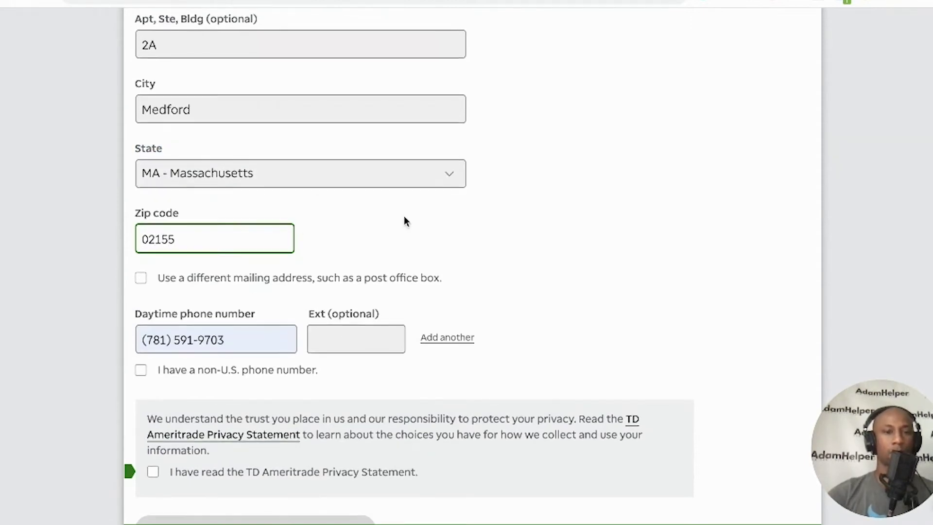
pyautogui.scroll(-1, 404, 222)
pyautogui.scroll(-1, 408, 234)
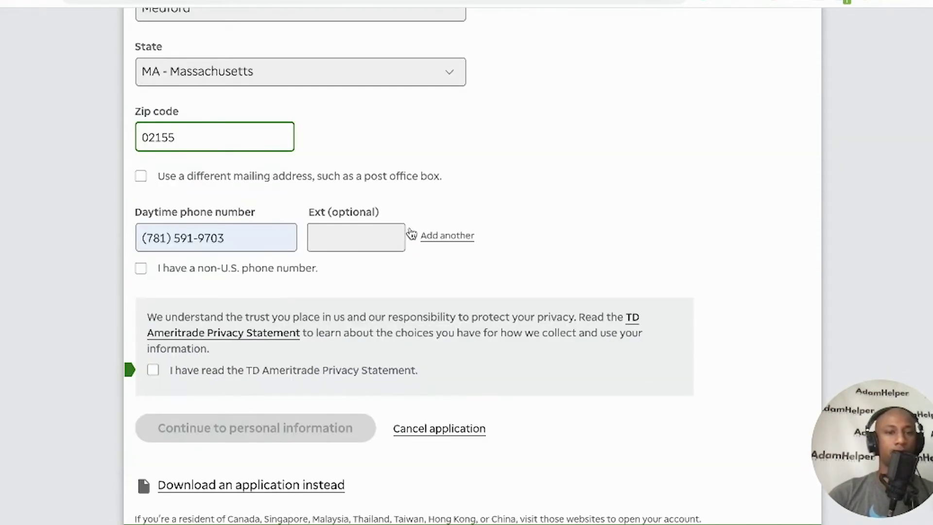
pyautogui.scroll(-1, 215, 302)
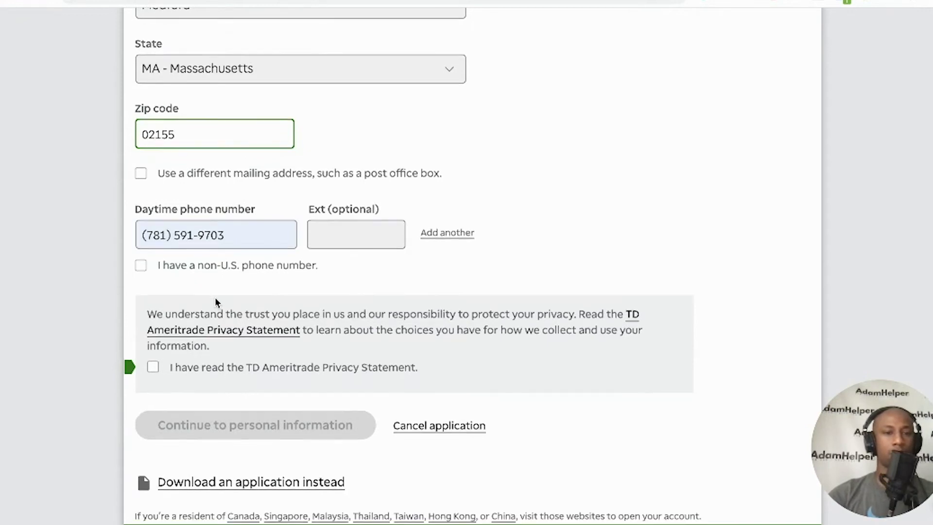
pyautogui.click(156, 370)
pyautogui.click(220, 373)
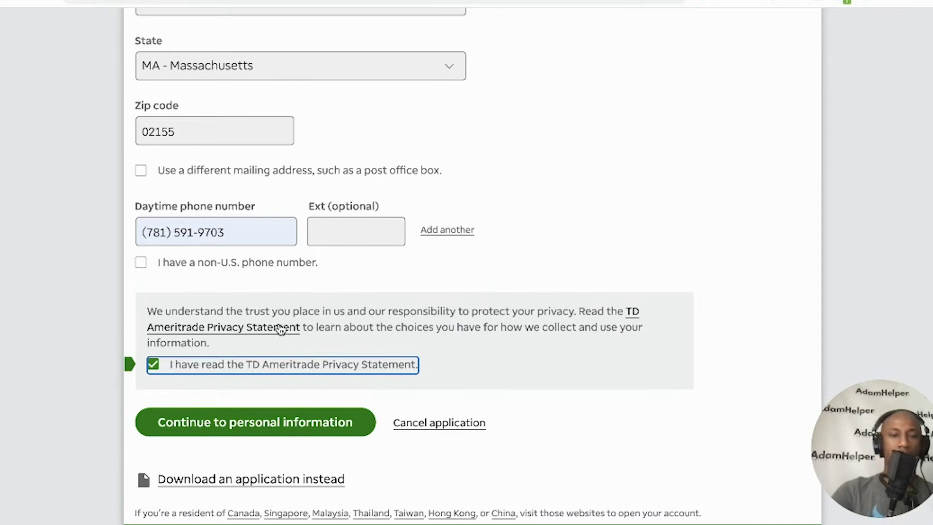
pyautogui.scroll(-1, 287, 330)
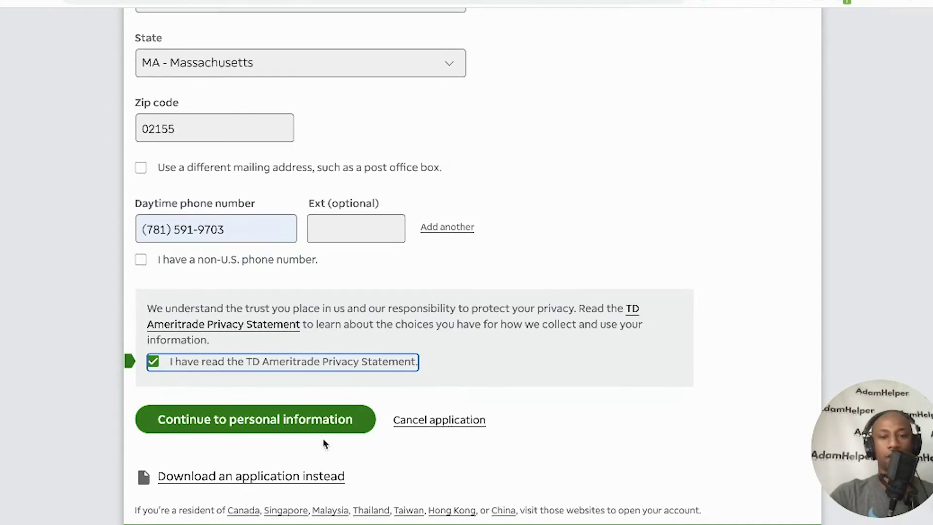
pyautogui.click(316, 423)
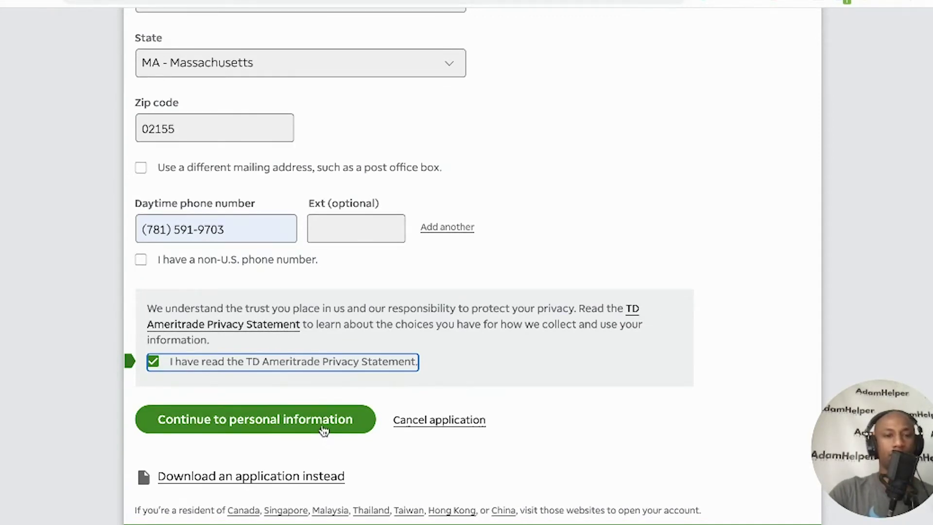
pyautogui.click(323, 430)
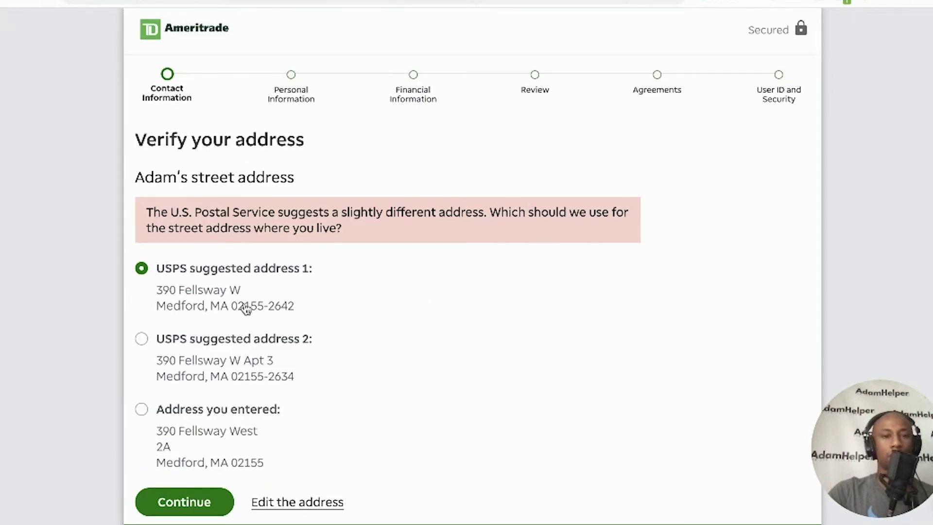
# Keep USPS suggested address 1 and continue to Personal Information
pyautogui.scroll(-1, 281, 313)
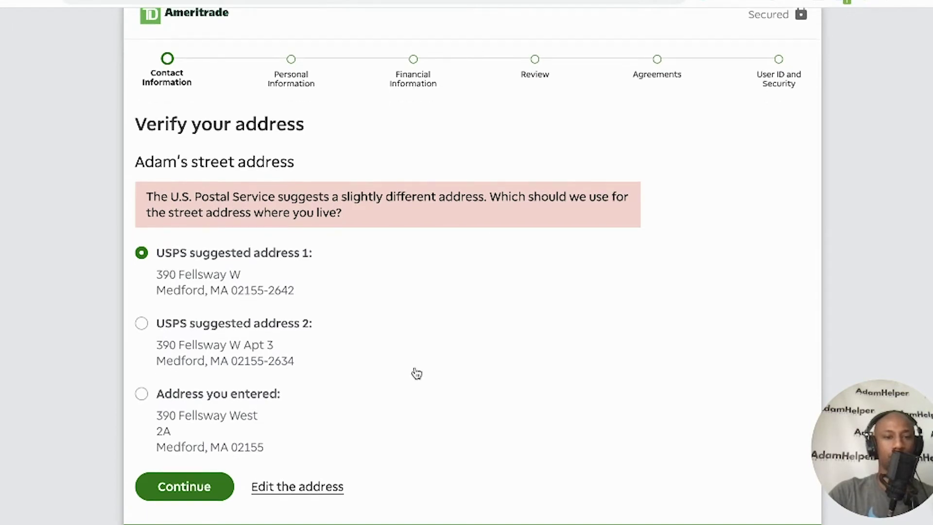
pyautogui.scroll(-2, 416, 373)
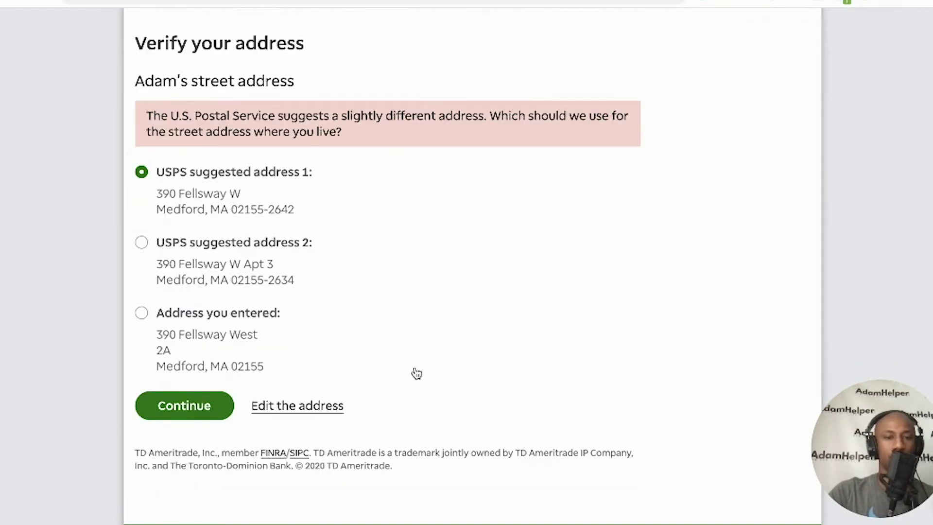
pyautogui.click(197, 410)
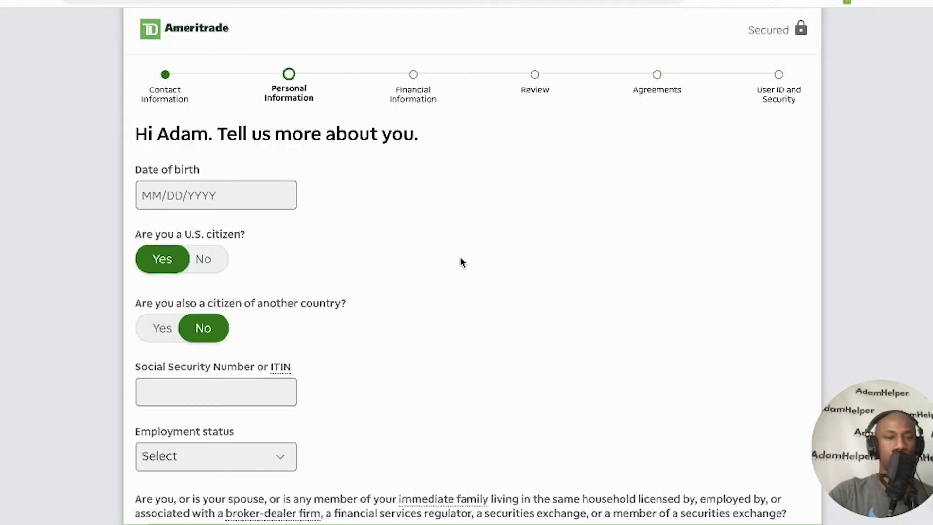
# Enter the birth date and Social Security number, and set employment status to Self-employed
pyautogui.click(235, 194)
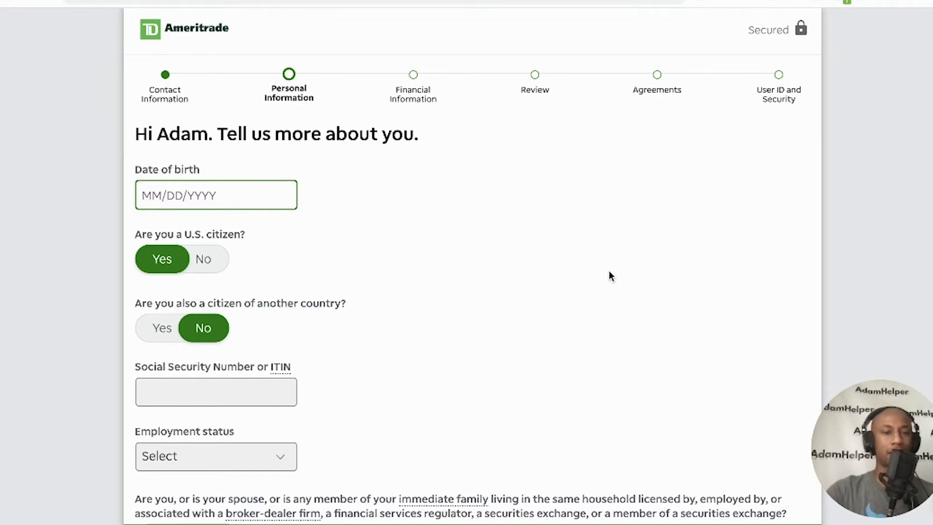
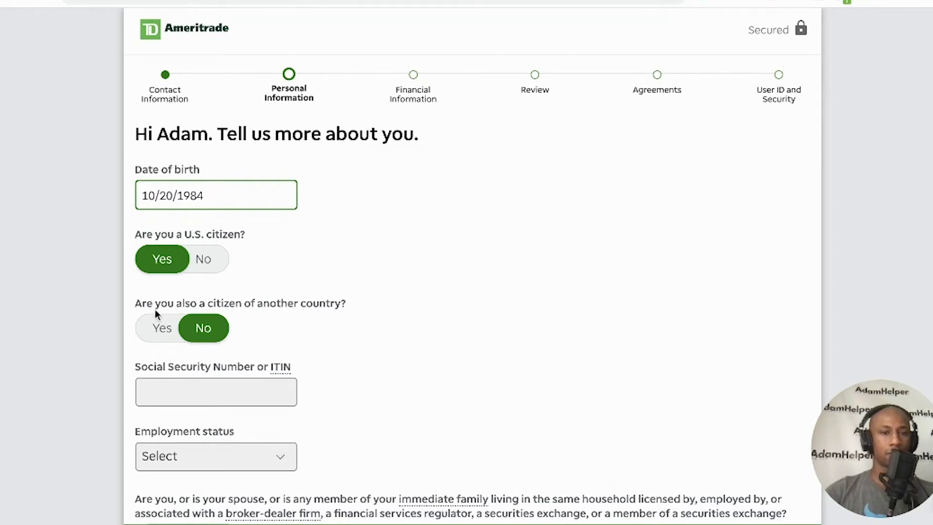
pyautogui.click(181, 381)
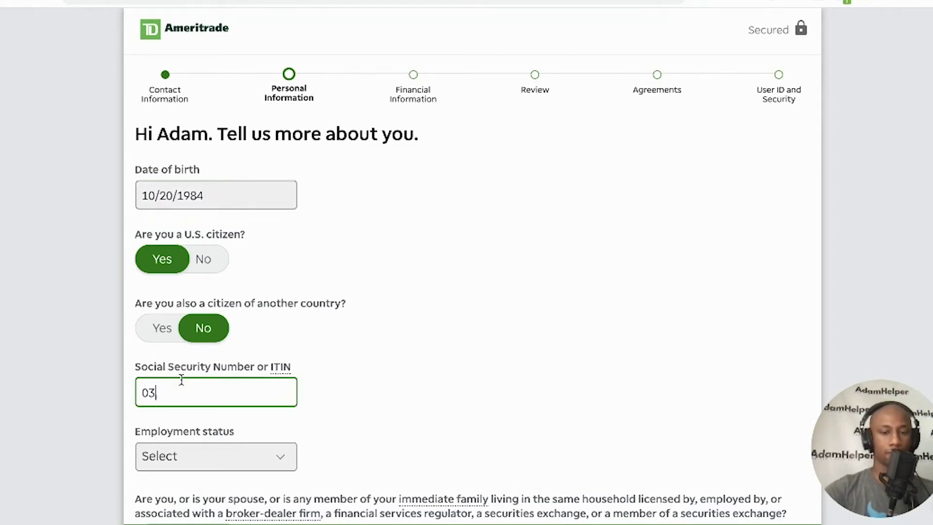
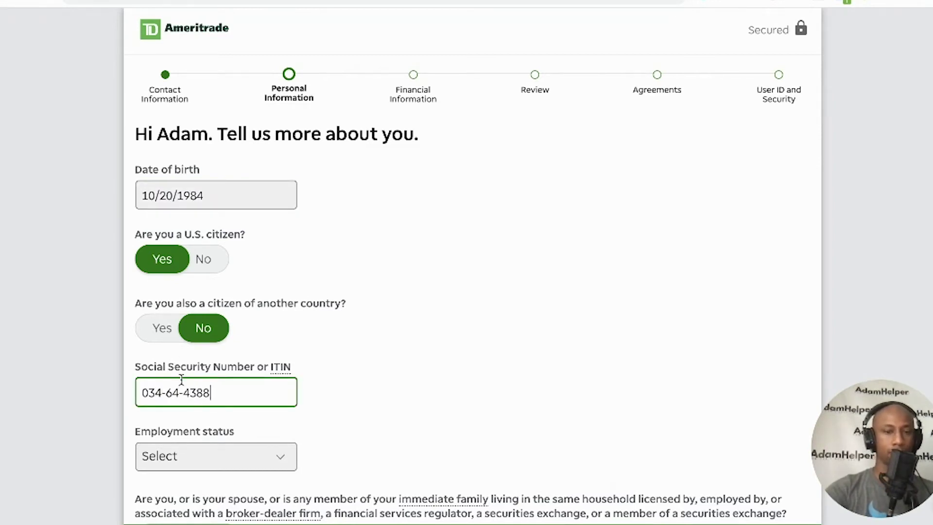
pyautogui.click(219, 453)
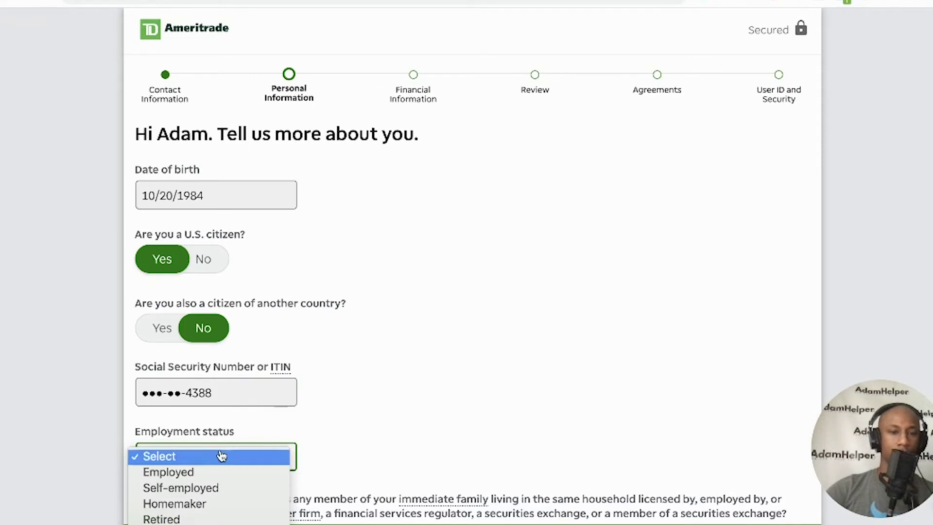
pyautogui.click(212, 487)
pyautogui.scroll(-5, 477, 407)
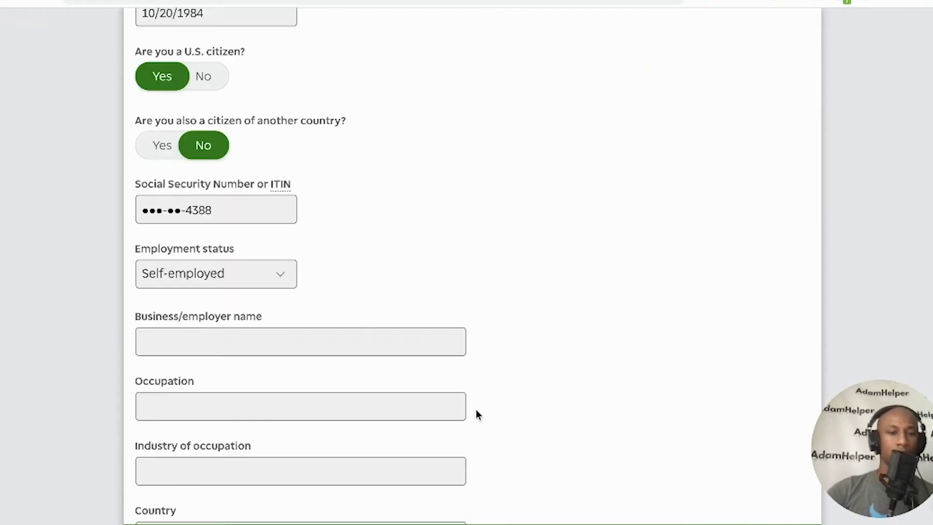
# Enter the applicant's business name in the Business/employer name field
pyautogui.click(285, 290)
pyautogui.scroll(-3, 286, 290)
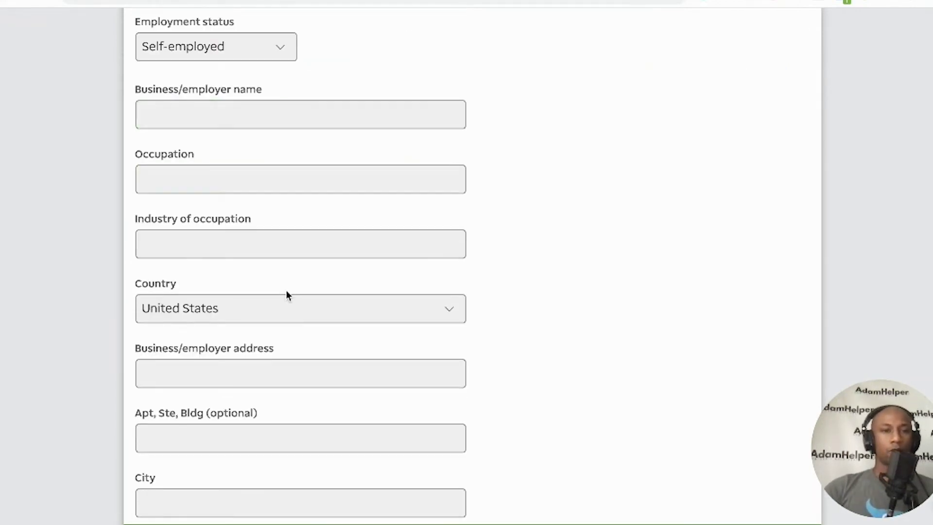
pyautogui.click(299, 119)
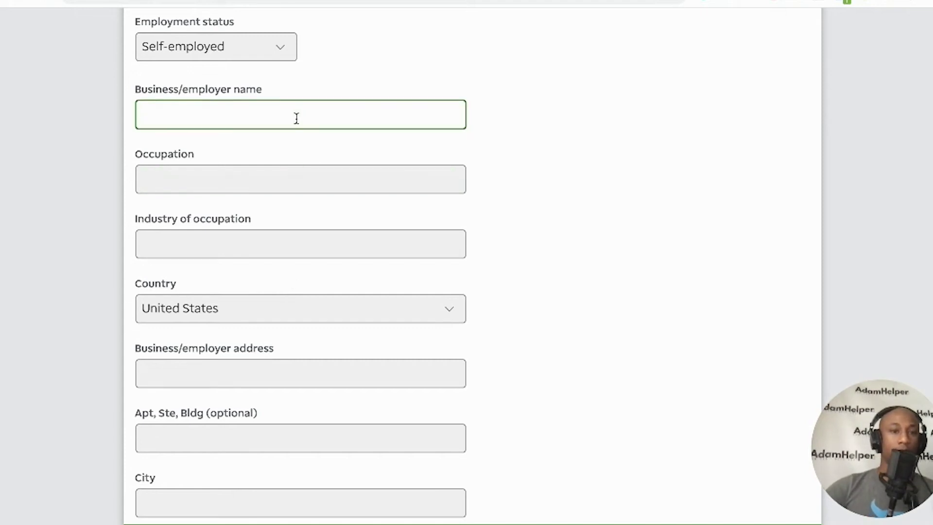
pyautogui.write('AdamHelper')
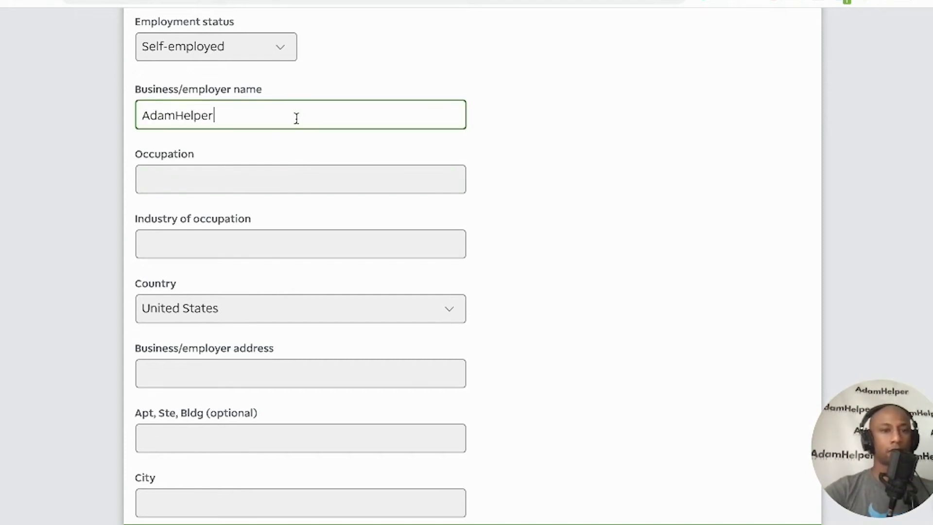
# Search the occupation list and choose Consultant
pyautogui.click(276, 166)
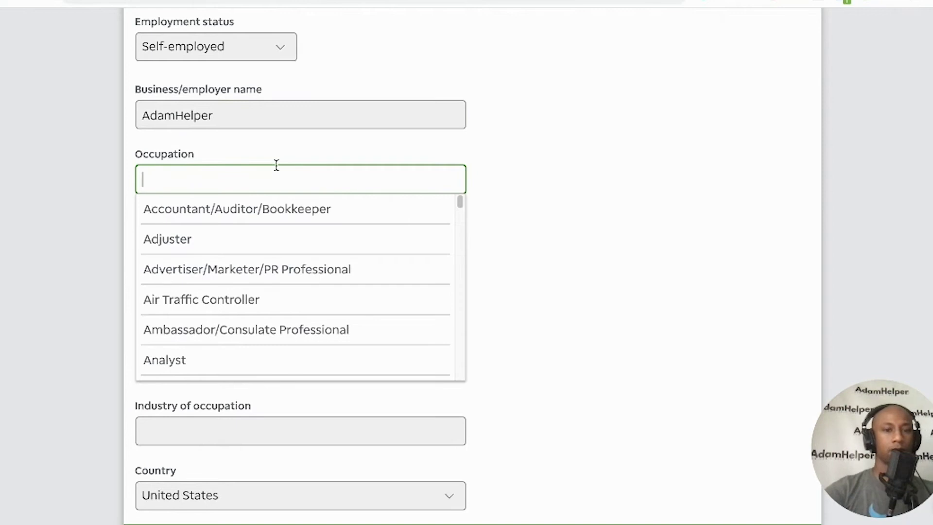
pyautogui.write('Prof')
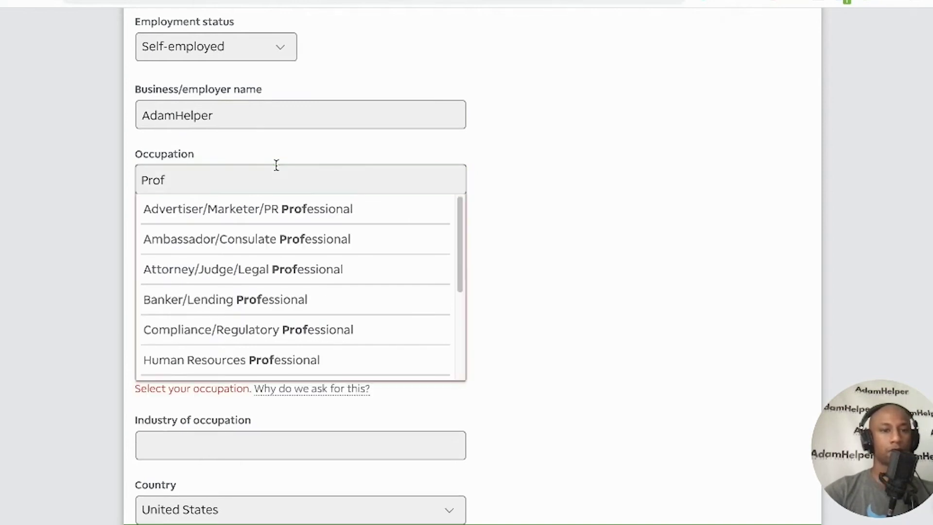
pyautogui.write('e')
pyautogui.press('BackSpace')
pyautogui.press('BackSpace')
pyautogui.press('BackSpace')
pyautogui.press('BackSpace')
pyautogui.press('BackSpace')
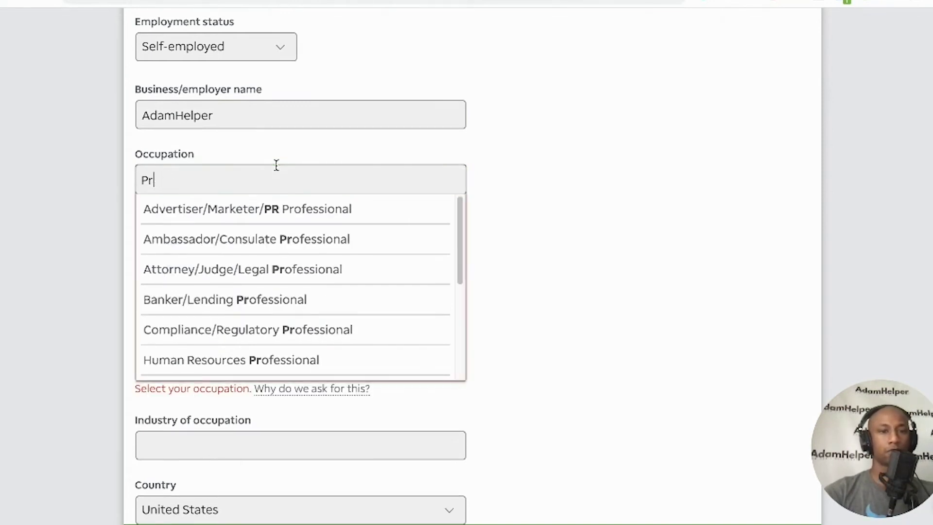
pyautogui.write('Pro')
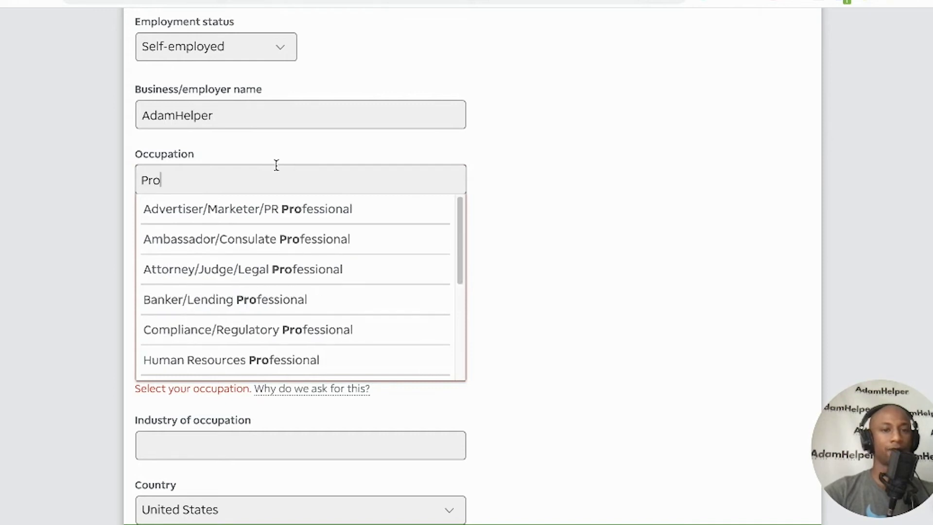
pyautogui.write('fessional Se')
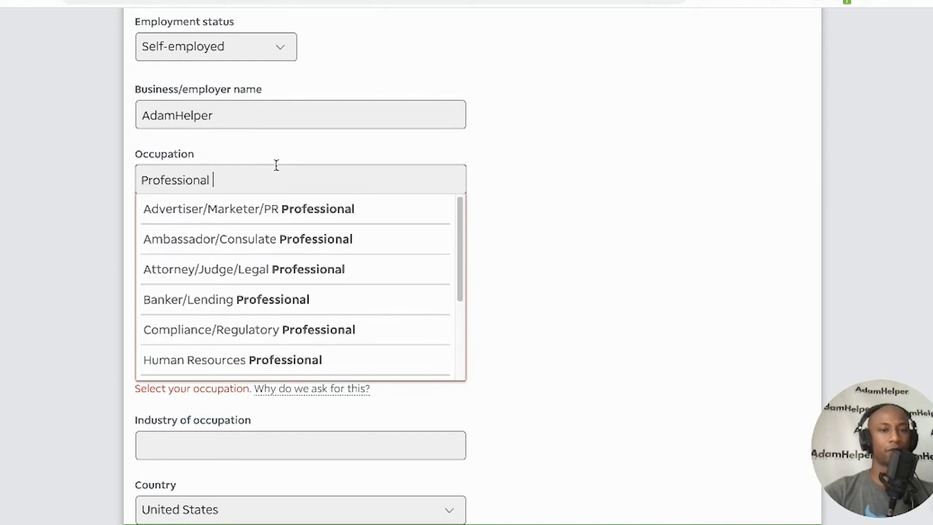
pyautogui.press('BackSpace')
pyautogui.press('BackSpace')
pyautogui.press('BackSpace')
pyautogui.press('BackSpace')
pyautogui.press('BackSpace')
pyautogui.press('BackSpace')
pyautogui.press('BackSpace')
pyautogui.press('BackSpace')
pyautogui.press('BackSpace')
pyautogui.press('BackSpace')
pyautogui.press('BackSpace')
pyautogui.press('BackSpace')
pyautogui.press('BackSpace')
pyautogui.press('BackSpace')
pyautogui.press('BackSpace')
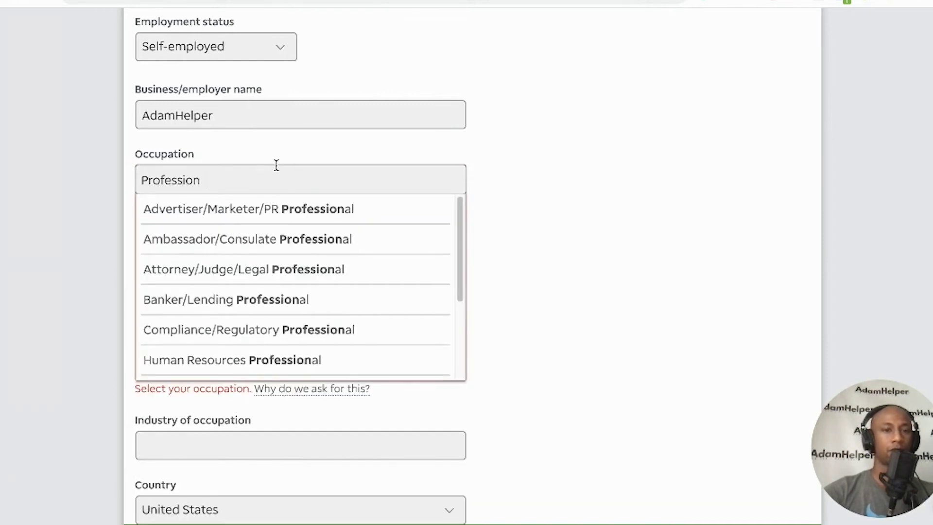
pyautogui.write('Consu')
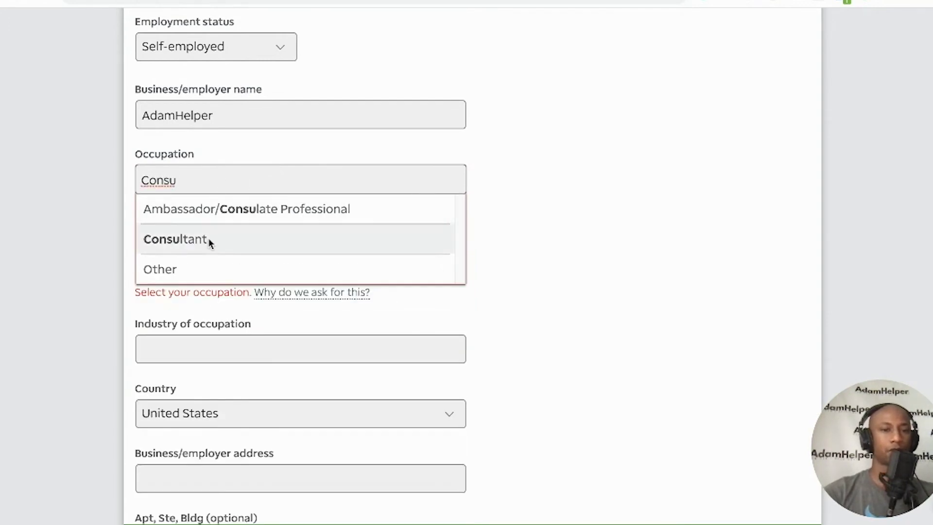
pyautogui.click(209, 240)
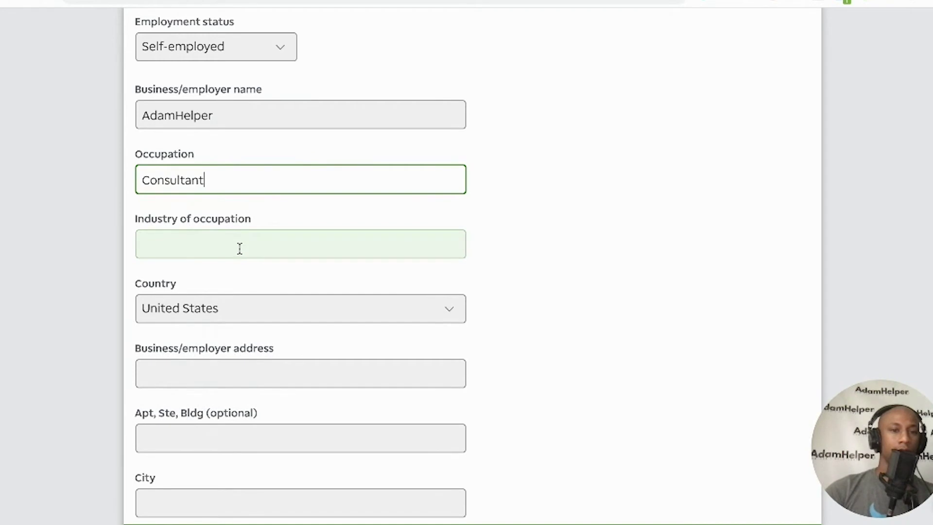
pyautogui.click(240, 248)
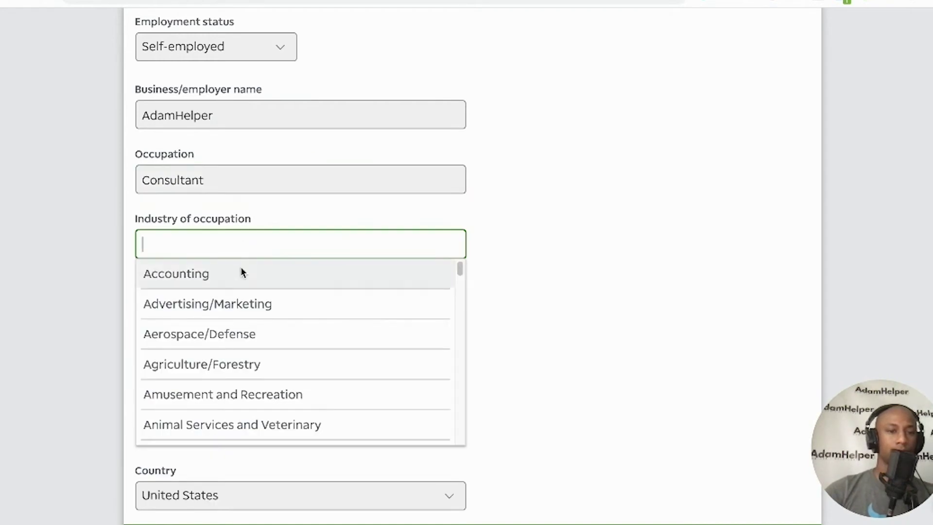
# Choose Advertising/Marketing as the industry of occupation
pyautogui.scroll(-3, 240, 306)
pyautogui.scroll(3, 240, 310)
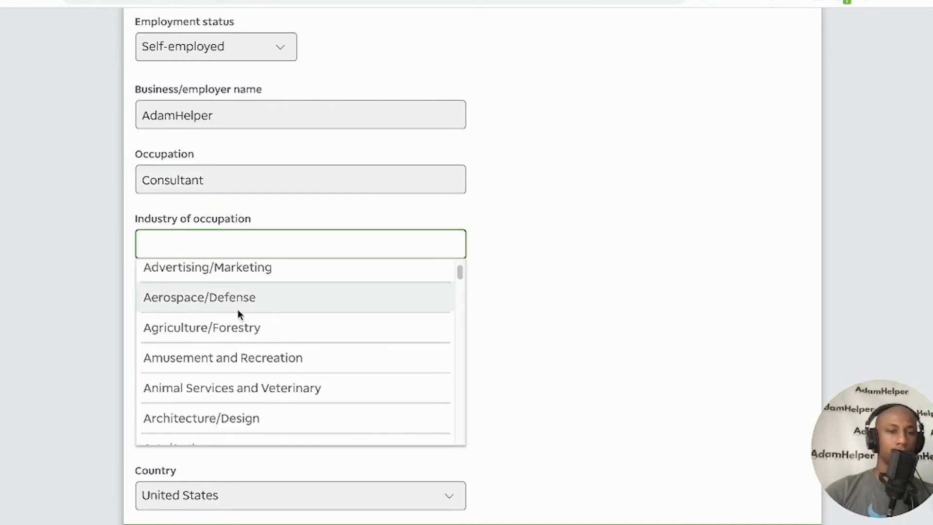
pyautogui.click(249, 271)
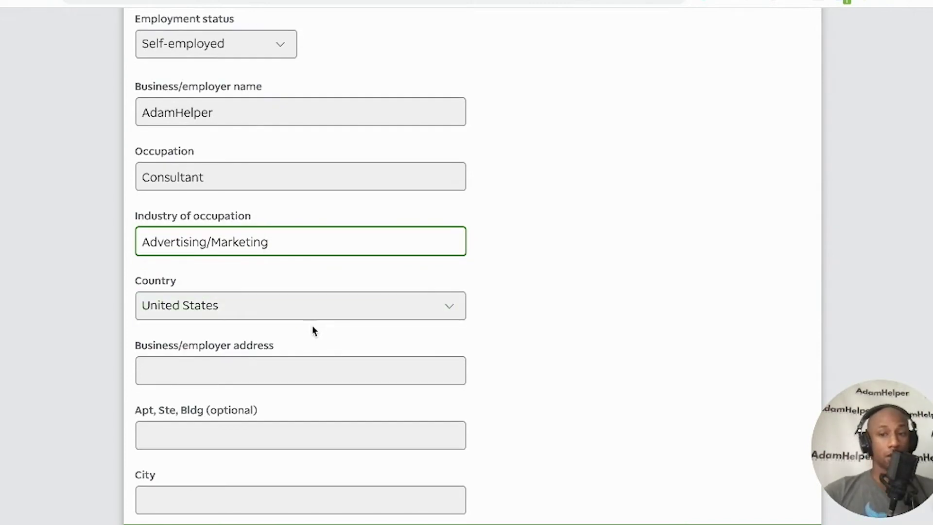
pyautogui.scroll(-1, 410, 310)
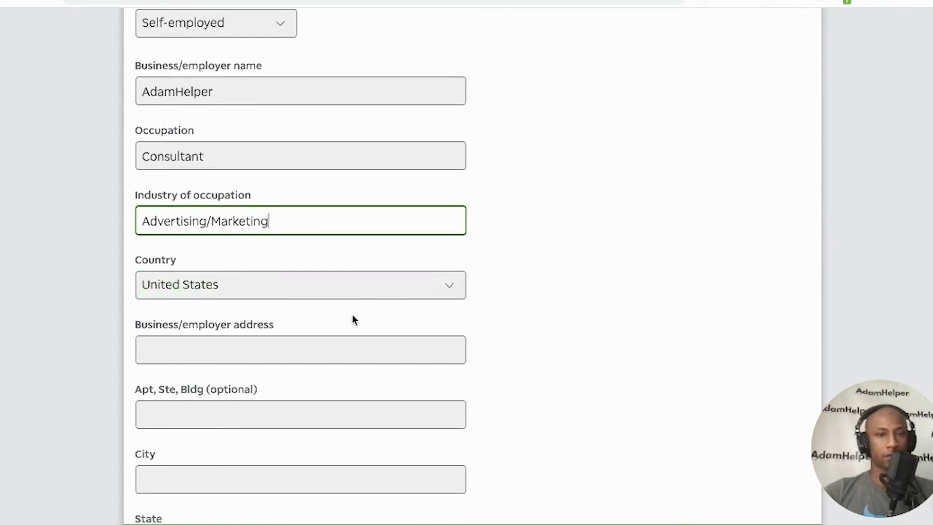
# Type the business street address and pick the matching suggestion to auto-fill city, state and zip
pyautogui.click(304, 345)
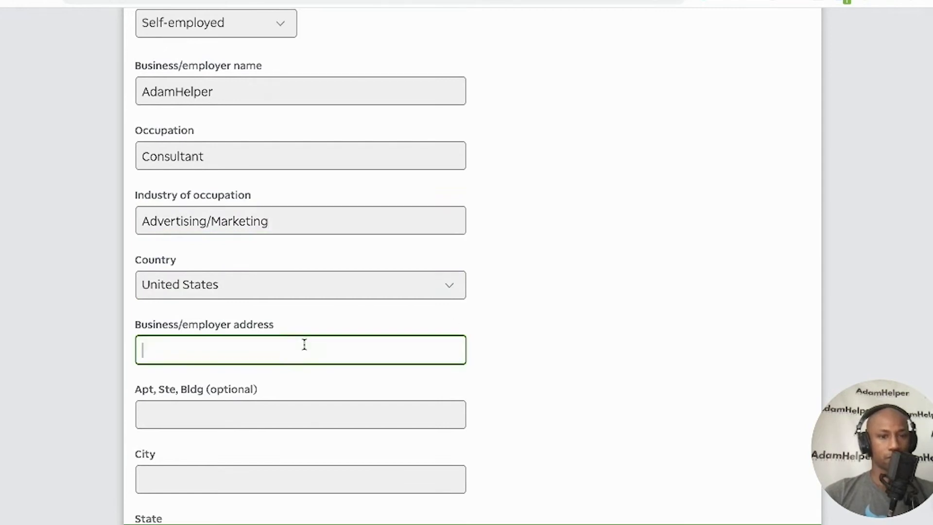
pyautogui.click(573, 302)
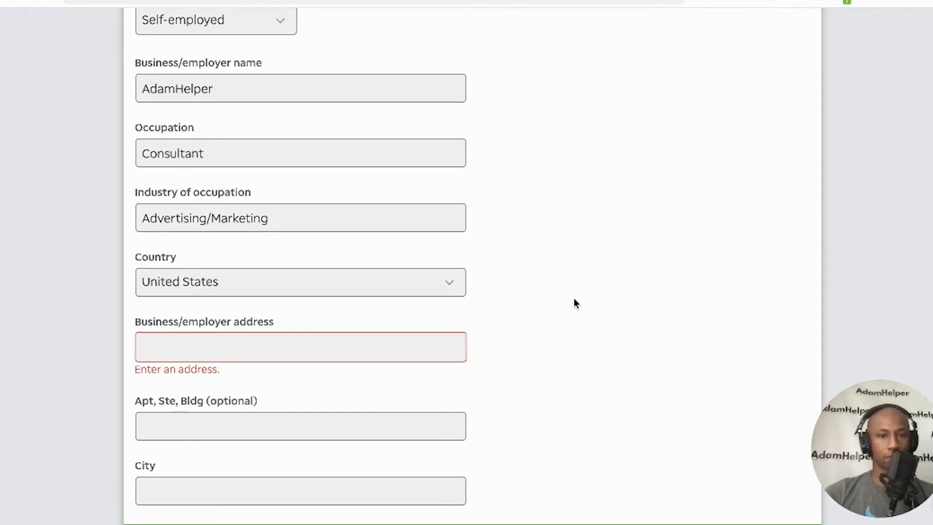
pyautogui.scroll(-2, 573, 303)
pyautogui.click(359, 298)
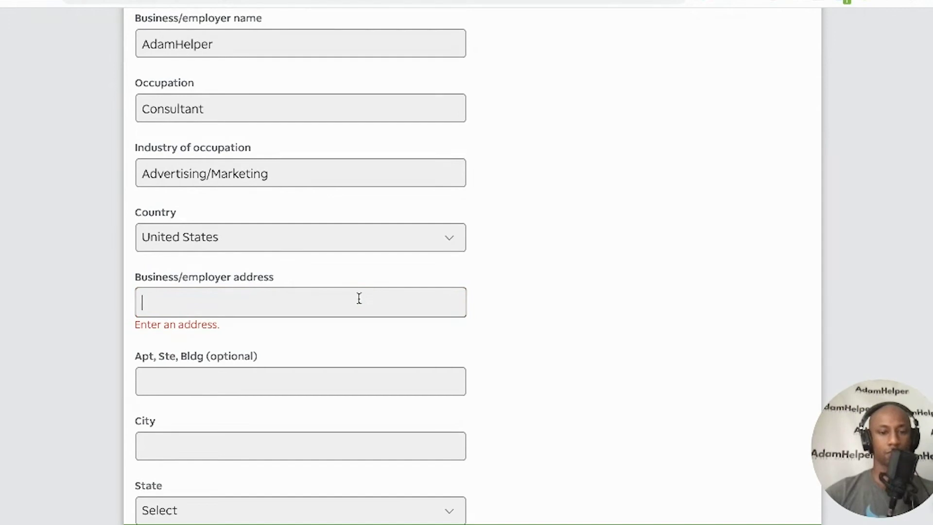
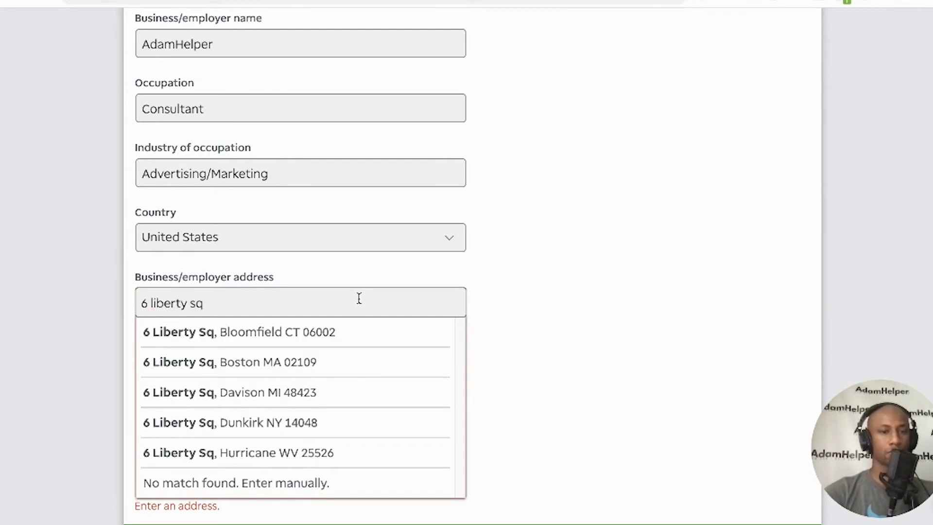
pyautogui.click(307, 360)
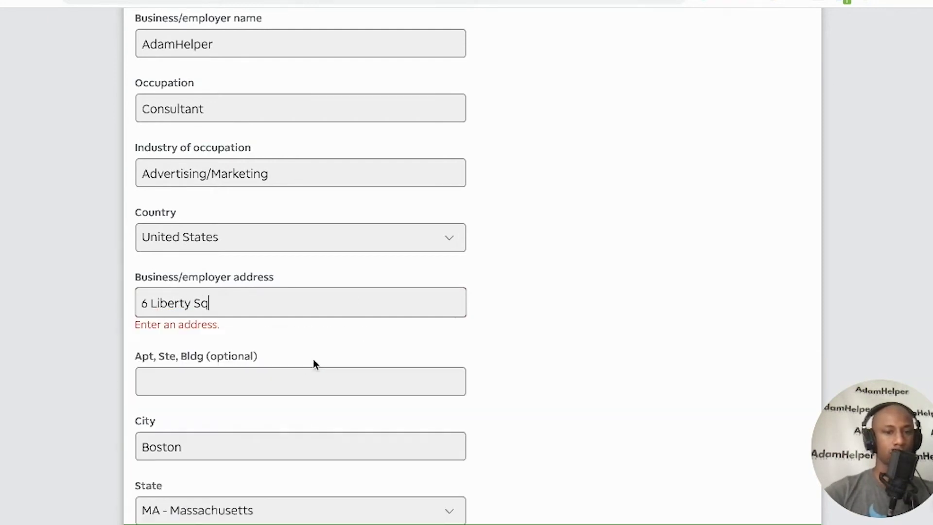
pyautogui.scroll(-2, 543, 330)
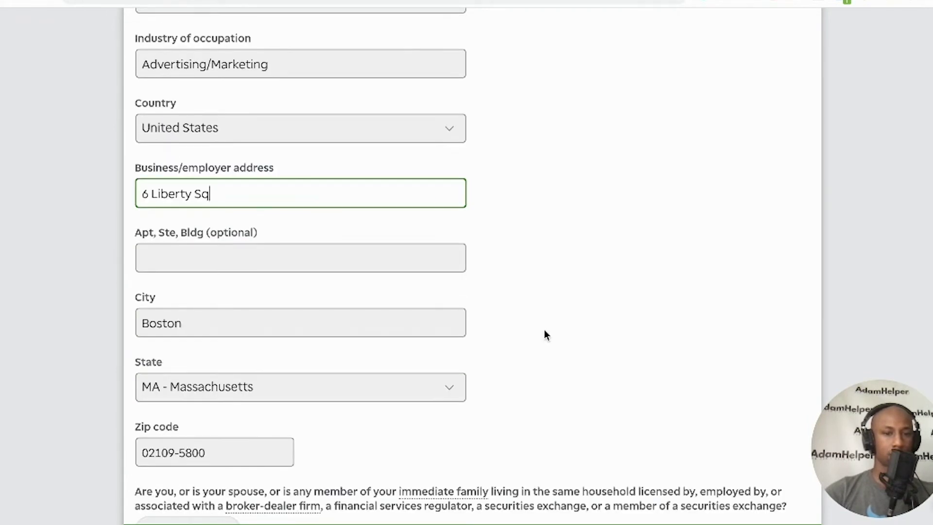
pyautogui.scroll(-2, 544, 329)
# Answer No to the broker-dealer and public-company insider questions, then continue to financial information
pyautogui.scroll(-2, 486, 355)
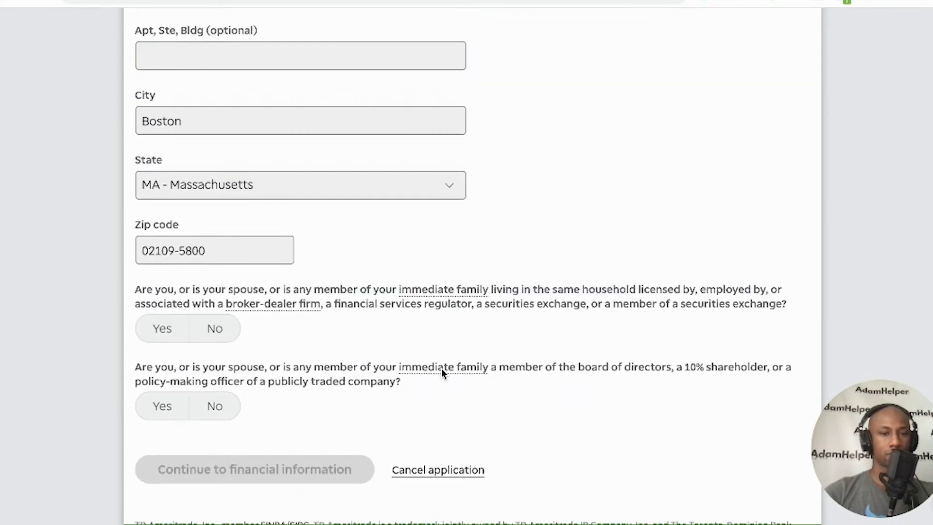
pyautogui.scroll(-1, 448, 365)
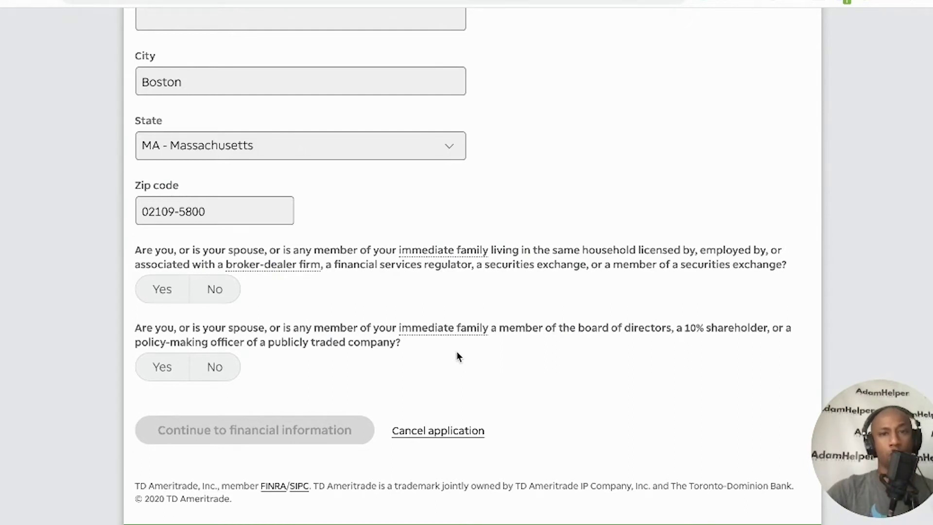
pyautogui.scroll(-1, 626, 292)
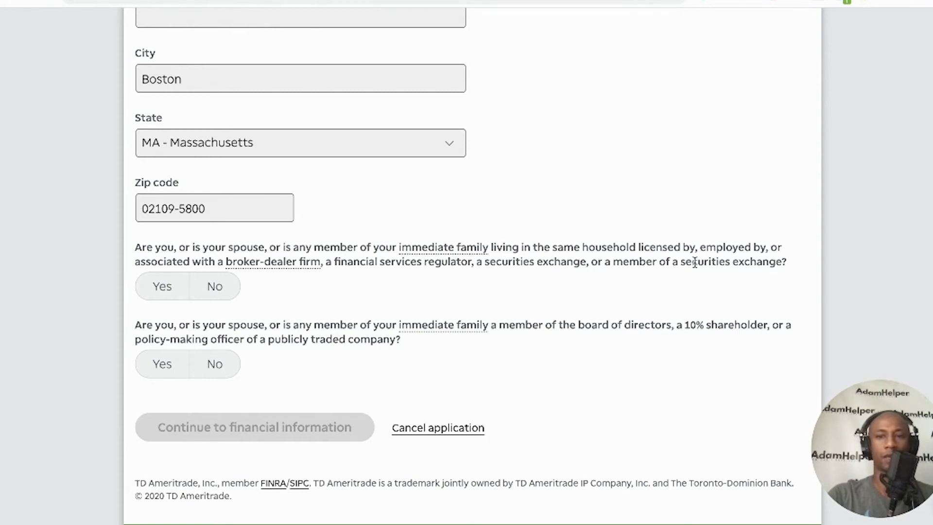
pyautogui.click(235, 287)
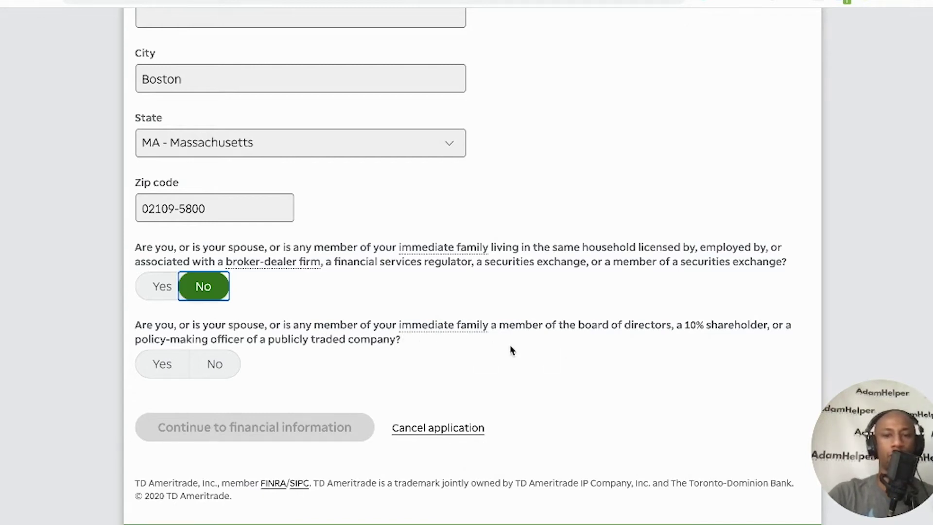
pyautogui.click(224, 365)
pyautogui.click(273, 430)
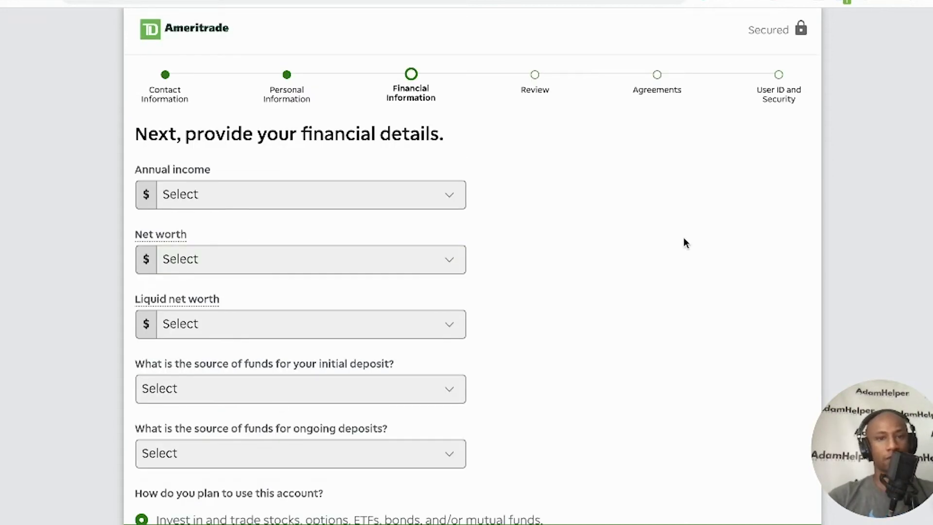
# Set annual income $50,000–$99,999, net worth $15,000–$49,999 and liquid net worth $0–$14,999
pyautogui.scroll(-2, 652, 236)
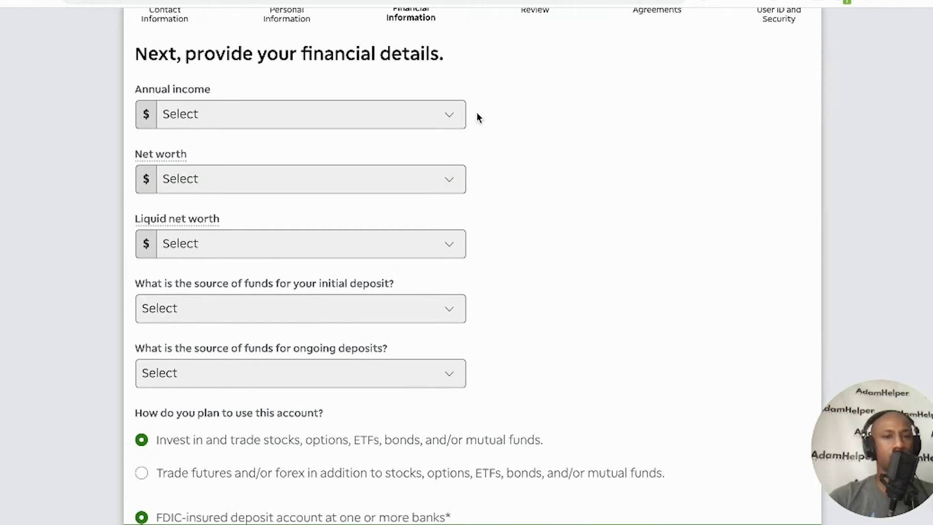
pyautogui.click(232, 116)
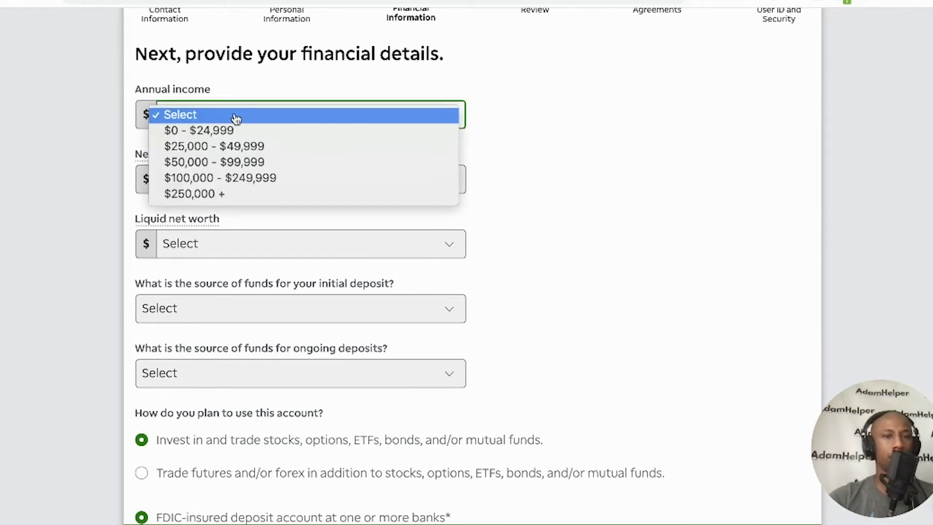
pyautogui.click(246, 161)
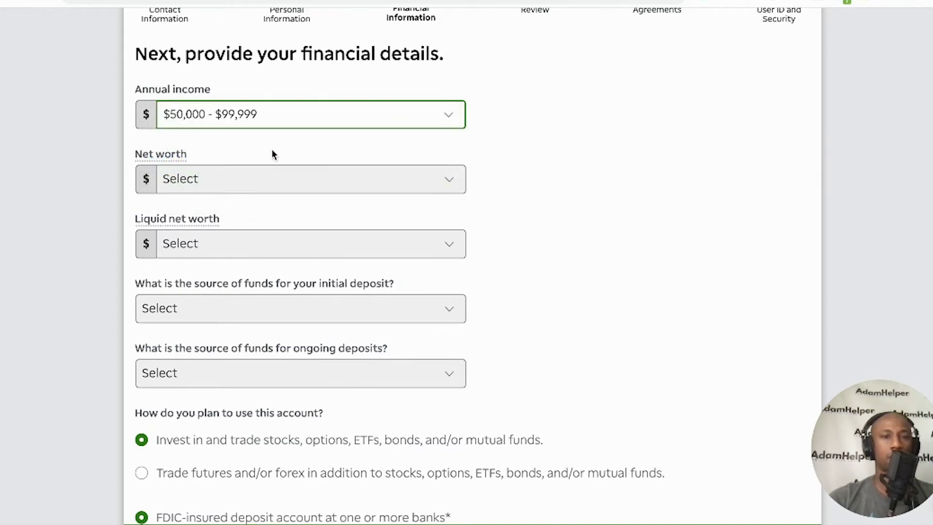
pyautogui.click(268, 188)
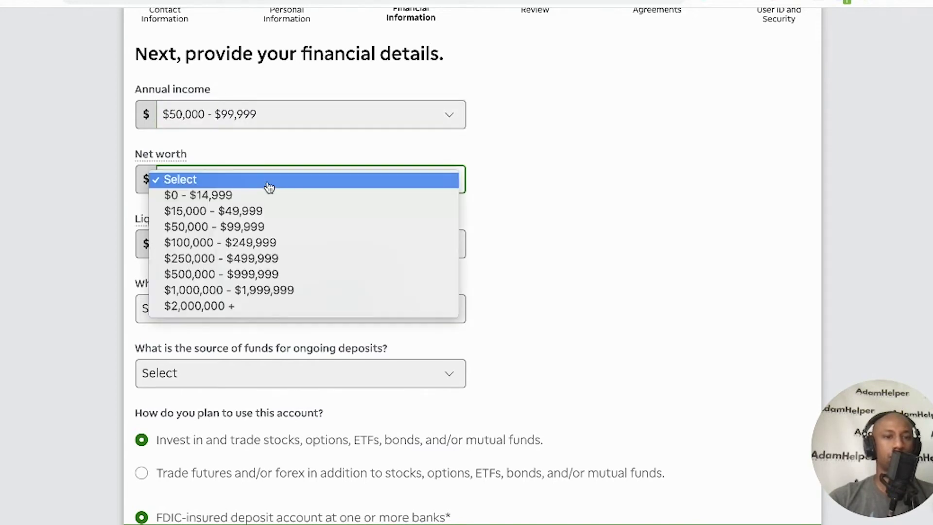
pyautogui.click(262, 213)
pyautogui.click(247, 244)
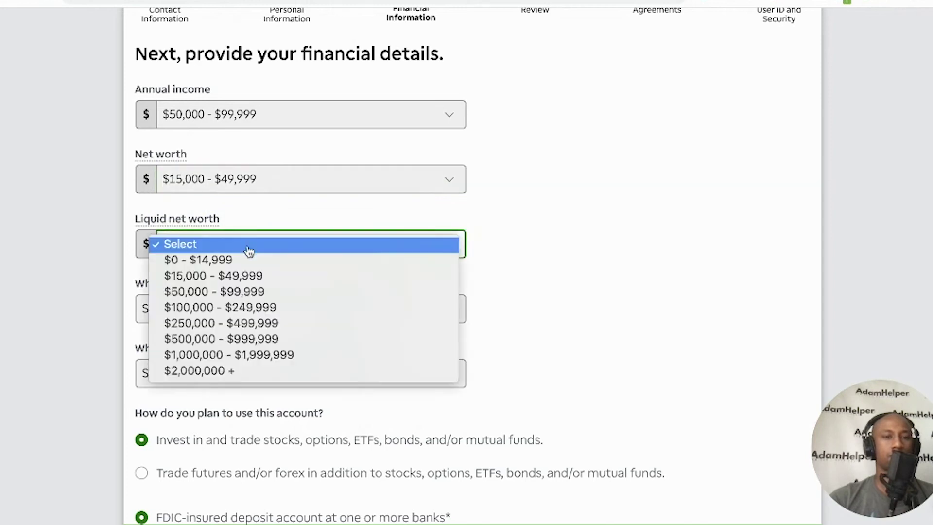
pyautogui.click(246, 260)
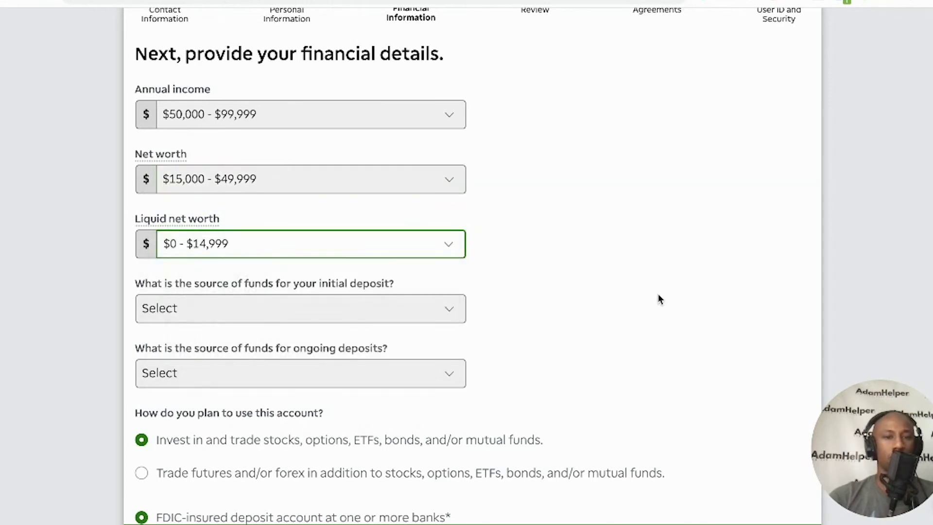
# Set initial funds from Savings and ongoing deposits from Employment wages
pyautogui.scroll(-1, 659, 299)
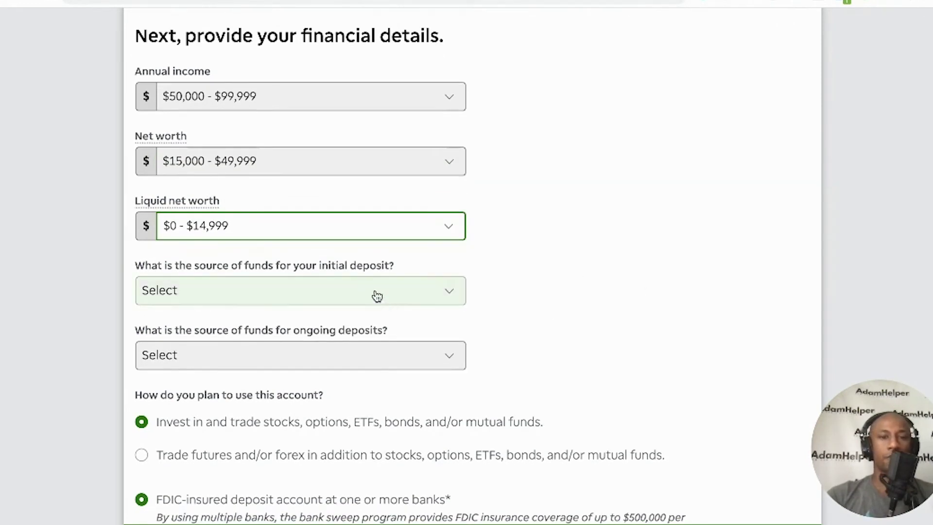
pyautogui.click(377, 296)
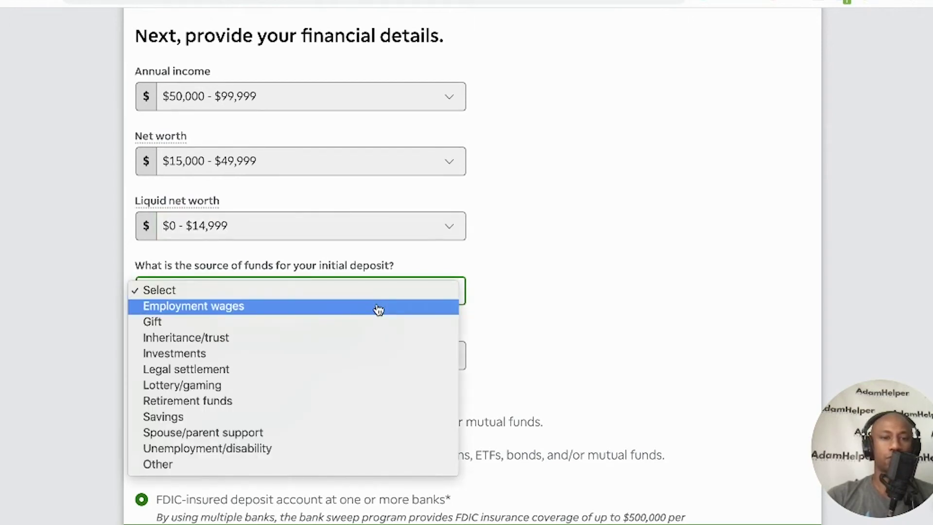
pyautogui.click(308, 418)
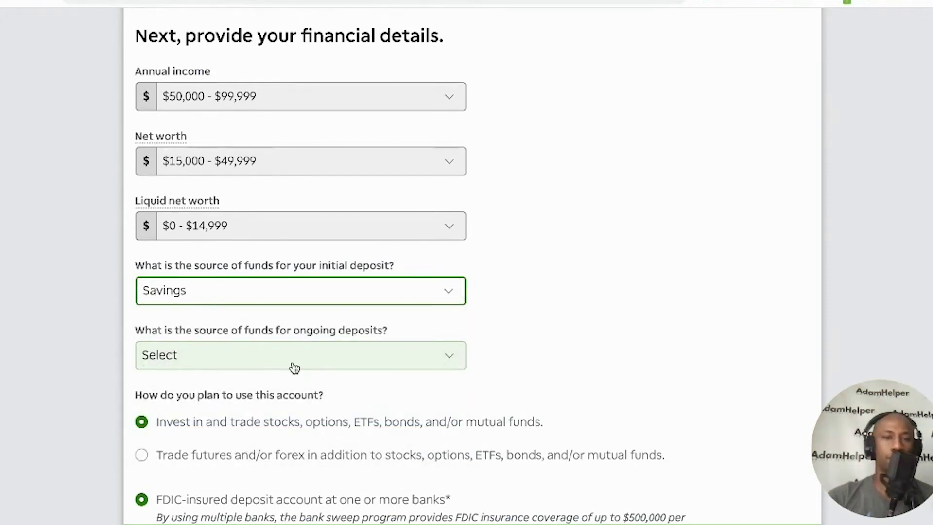
pyautogui.click(294, 368)
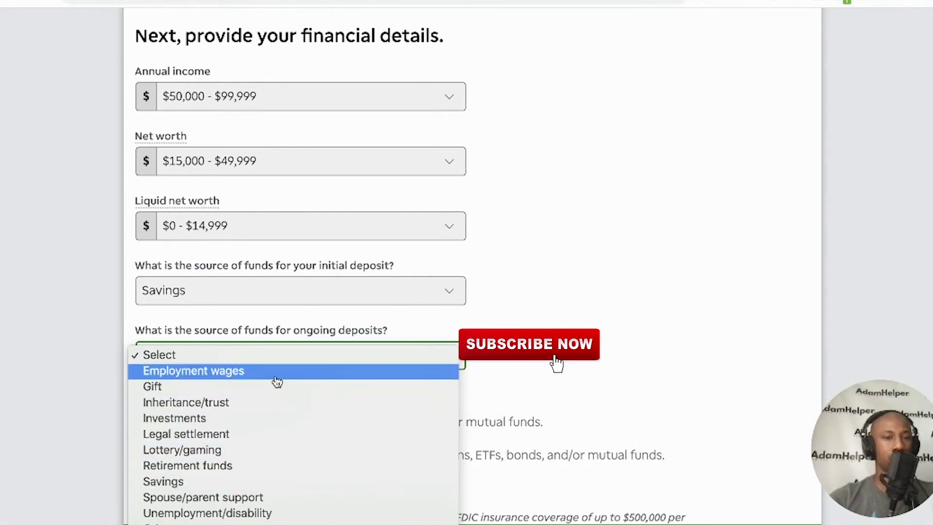
pyautogui.click(277, 379)
pyautogui.scroll(-1, 546, 308)
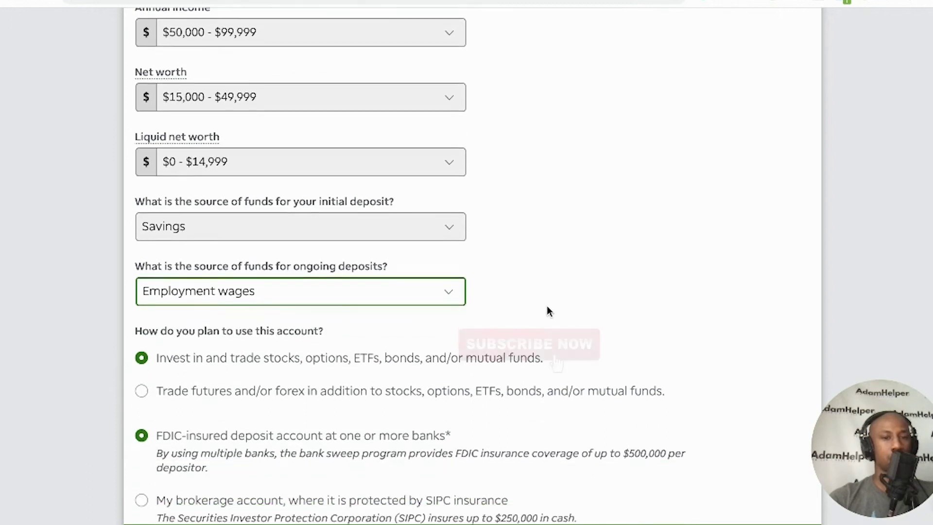
pyautogui.scroll(-1, 548, 317)
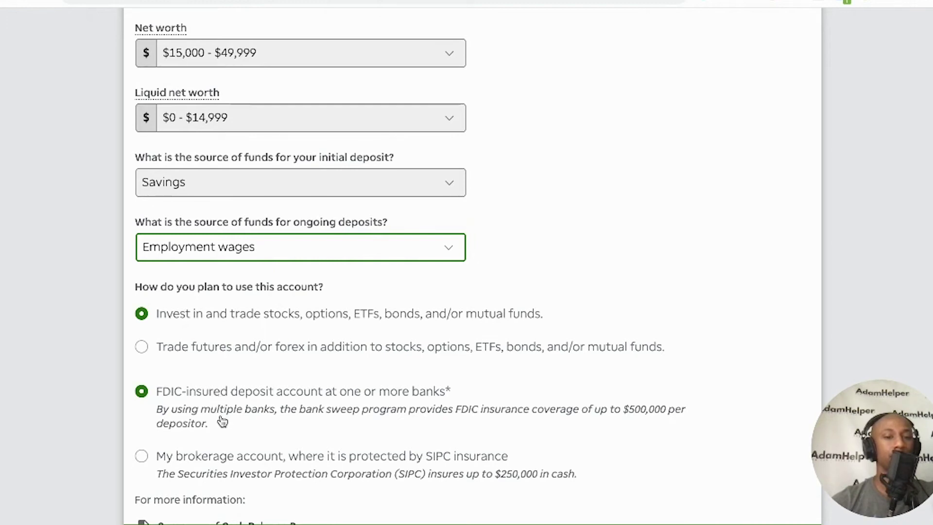
pyautogui.scroll(-1, 222, 420)
pyautogui.scroll(-5, 222, 421)
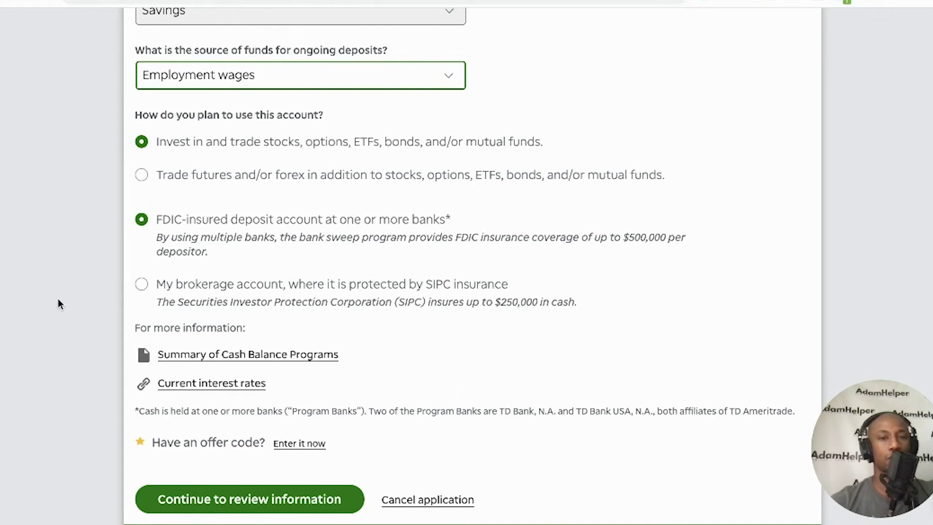
pyautogui.click(141, 284)
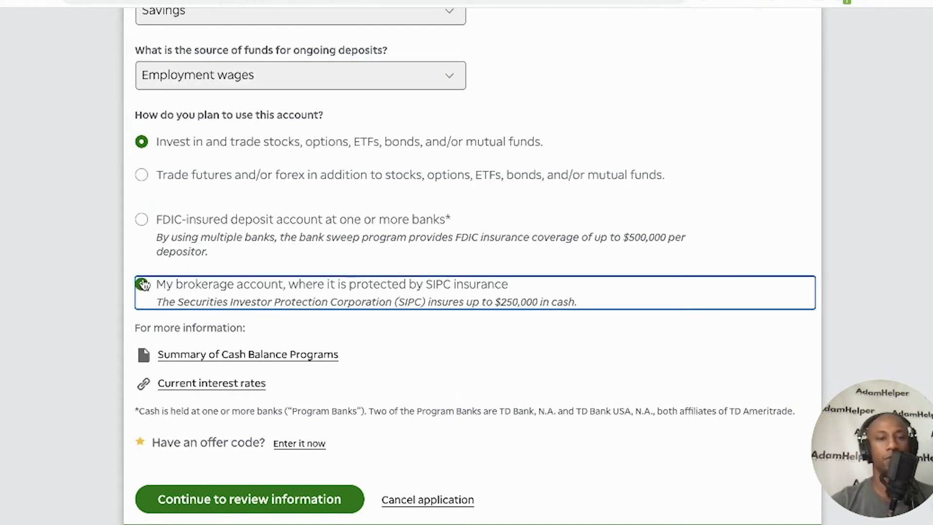
pyautogui.click(141, 219)
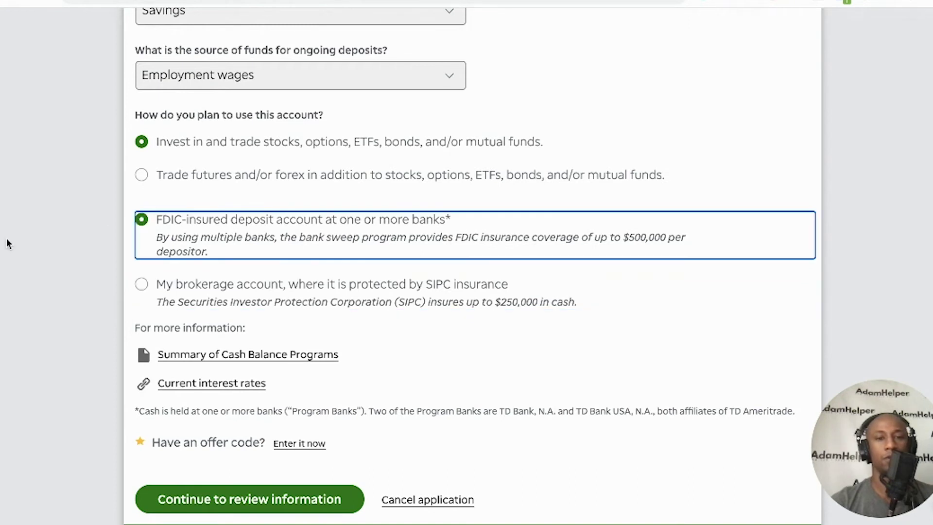
pyautogui.scroll(-1, 8, 240)
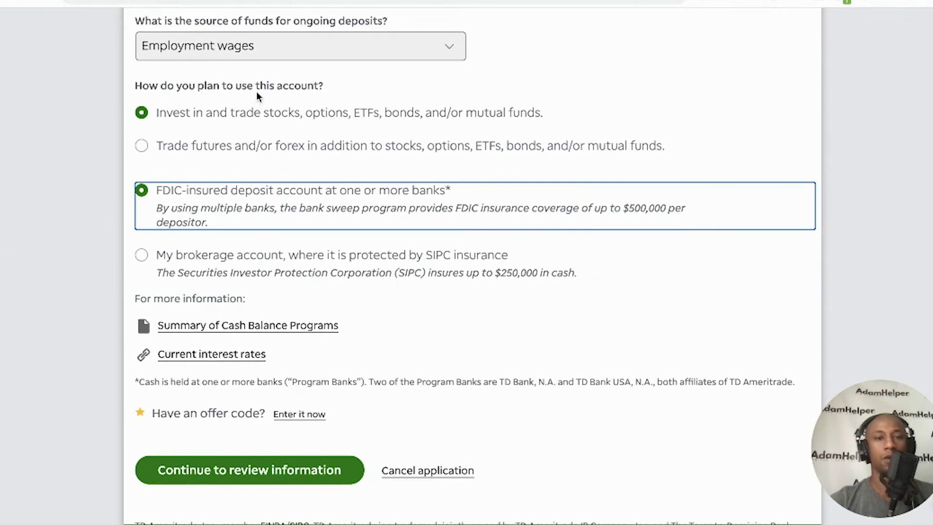
pyautogui.scroll(-1, 43, 291)
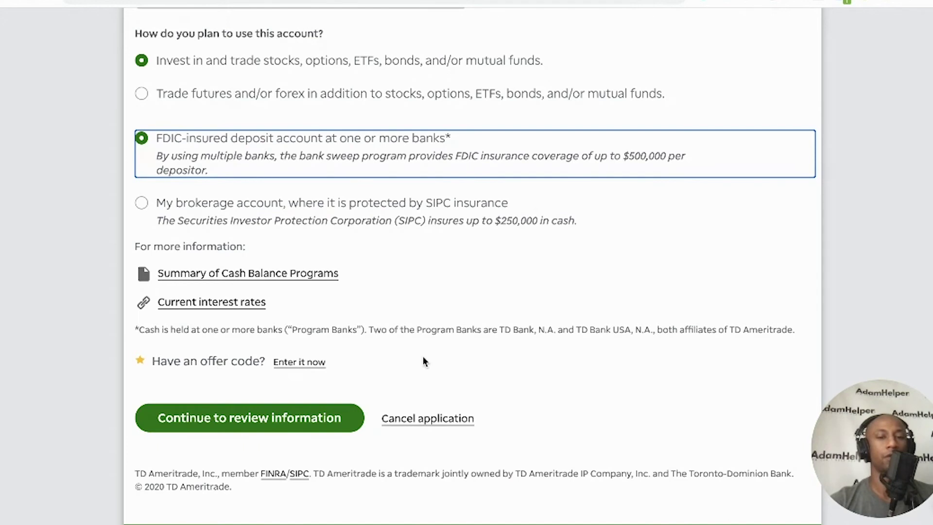
# Continue to the Review step and scroll through the contact, employment and financial summary
pyautogui.click(280, 421)
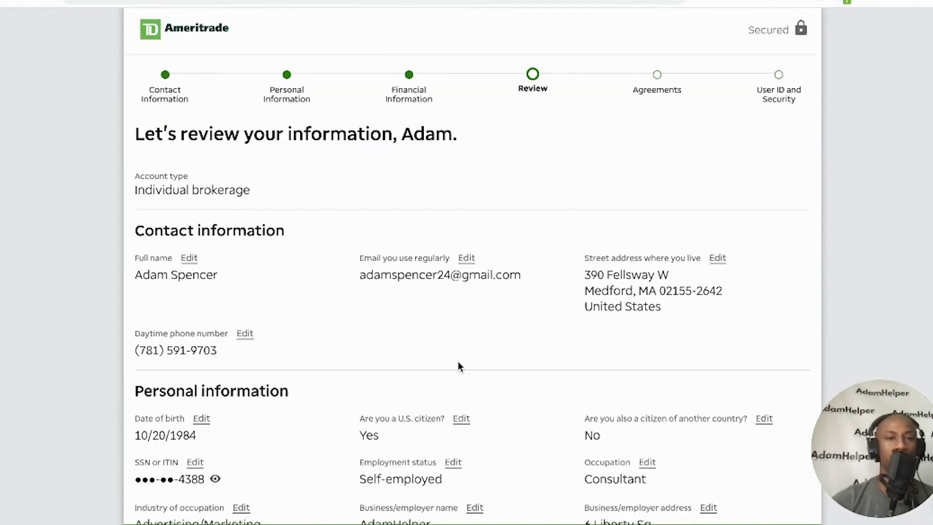
pyautogui.scroll(-1, 460, 364)
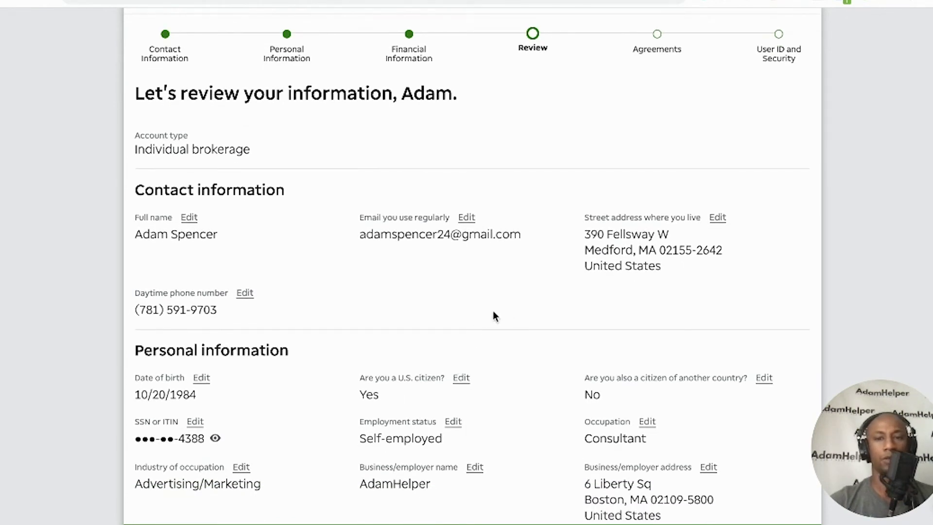
pyautogui.scroll(-5, 1, 341)
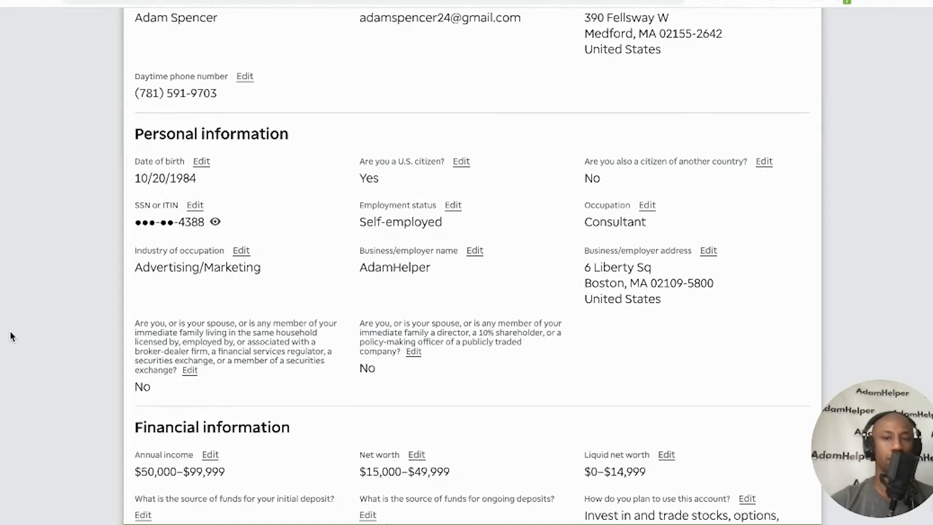
pyautogui.scroll(-4, 11, 335)
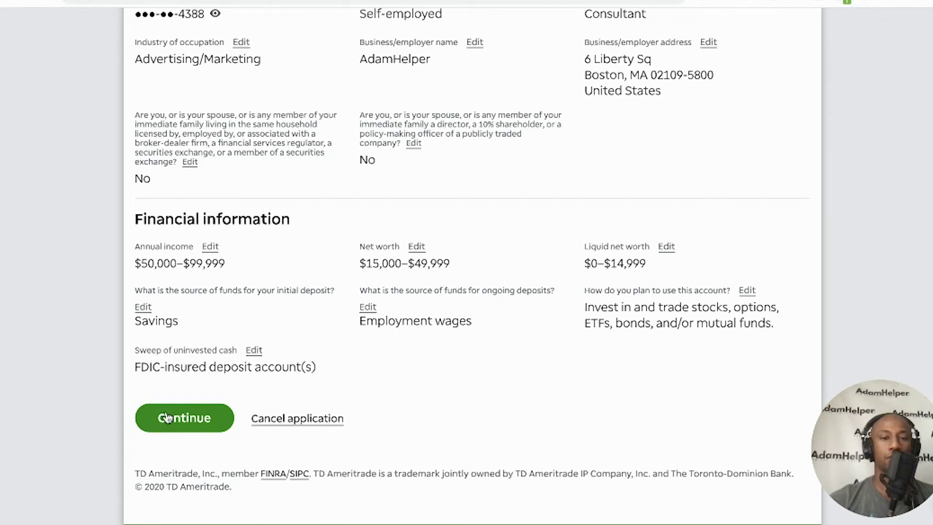
# Move past the review page to Agreements and check the IRS Form W-9 certification box
pyautogui.click(181, 421)
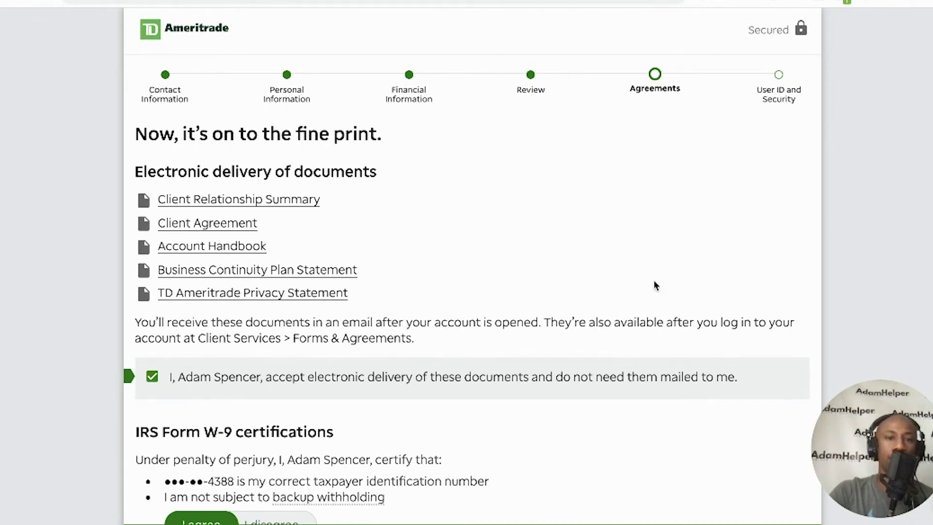
pyautogui.scroll(-1, 306, 303)
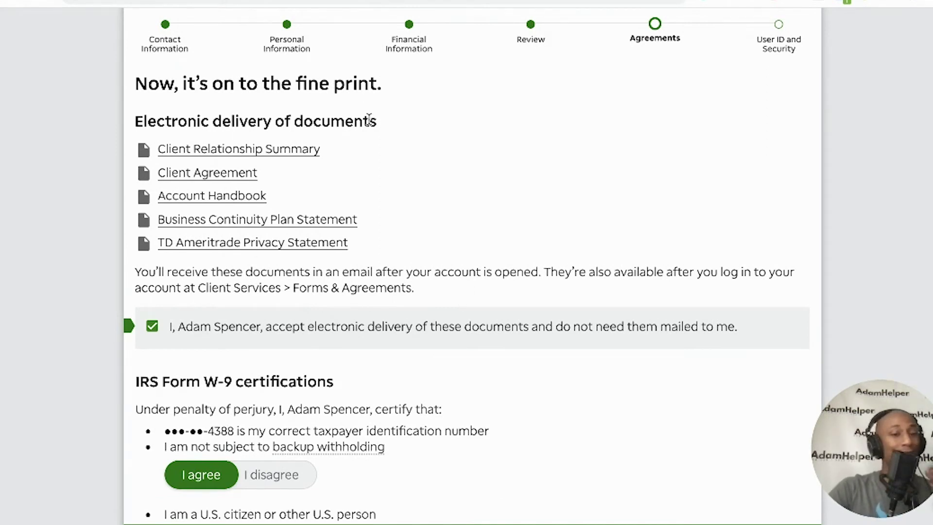
pyautogui.scroll(-1, 361, 309)
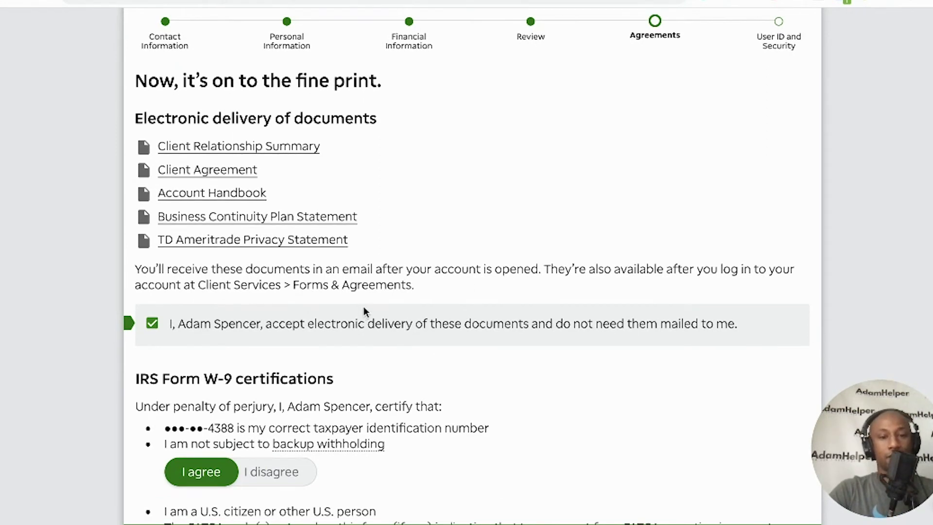
pyautogui.scroll(-1, 433, 346)
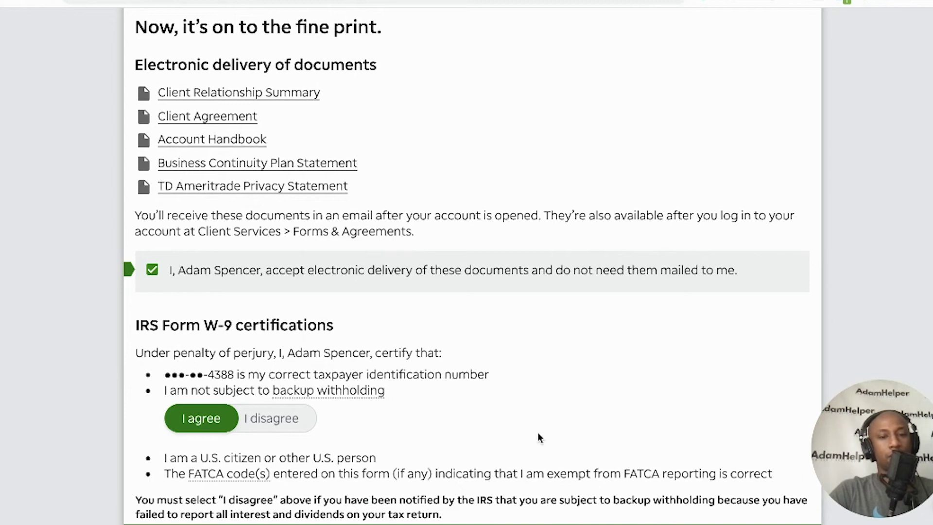
pyautogui.scroll(-5, 427, 441)
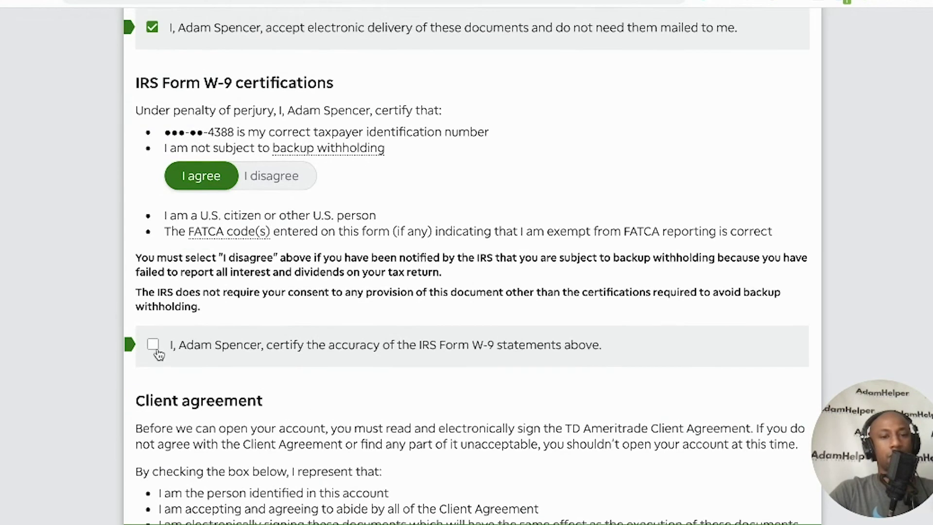
pyautogui.click(153, 345)
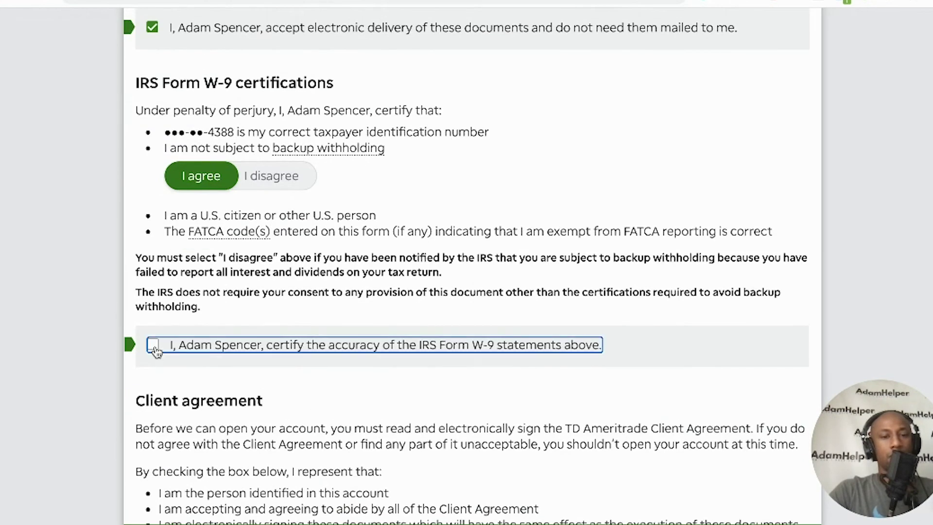
pyautogui.scroll(-2, 167, 388)
pyautogui.scroll(-2, 167, 389)
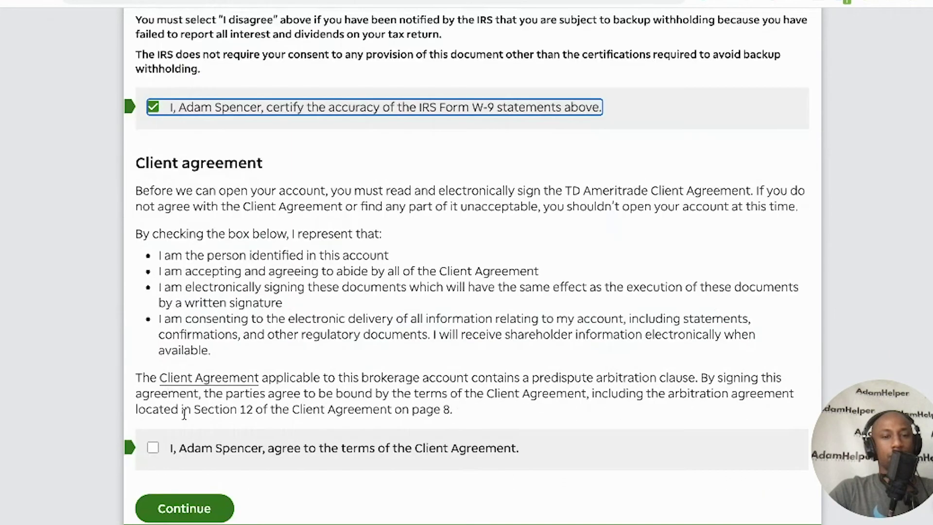